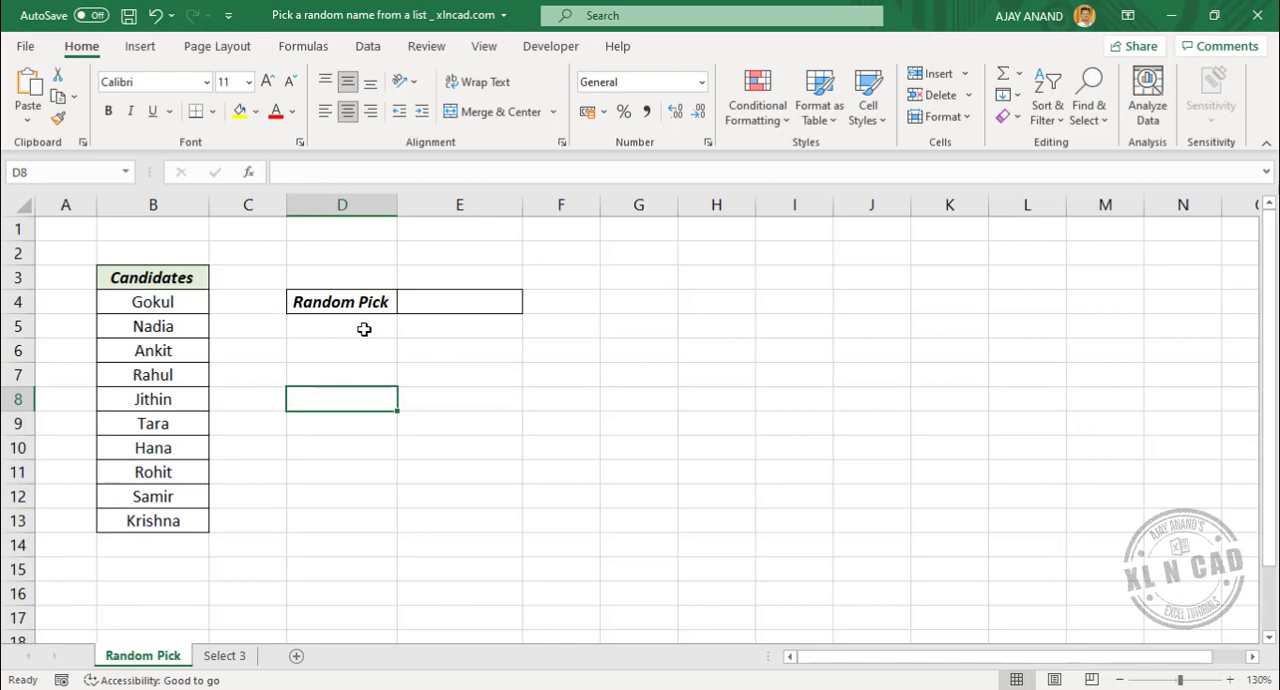
Start an INDEX formula in E4 with the candidate list B4:B13 as its array
{"action": "left_click", "coordinate": [445, 302]}
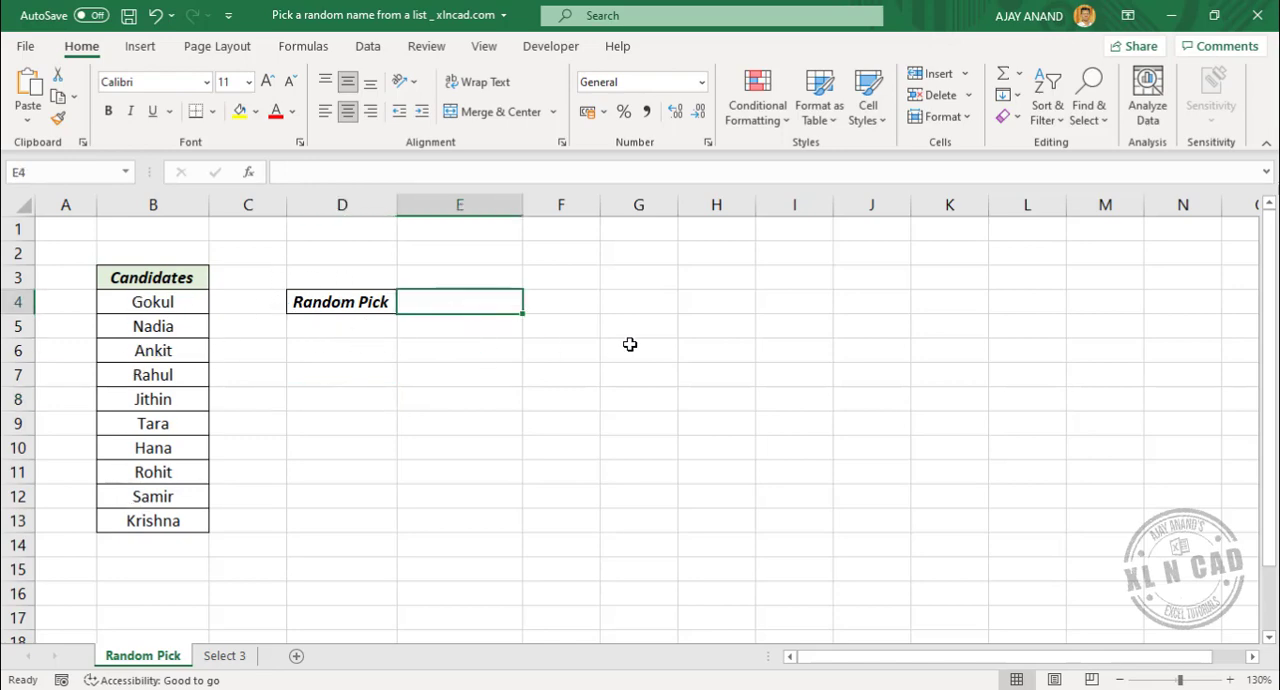
{"action": "key", "text": "F2"}
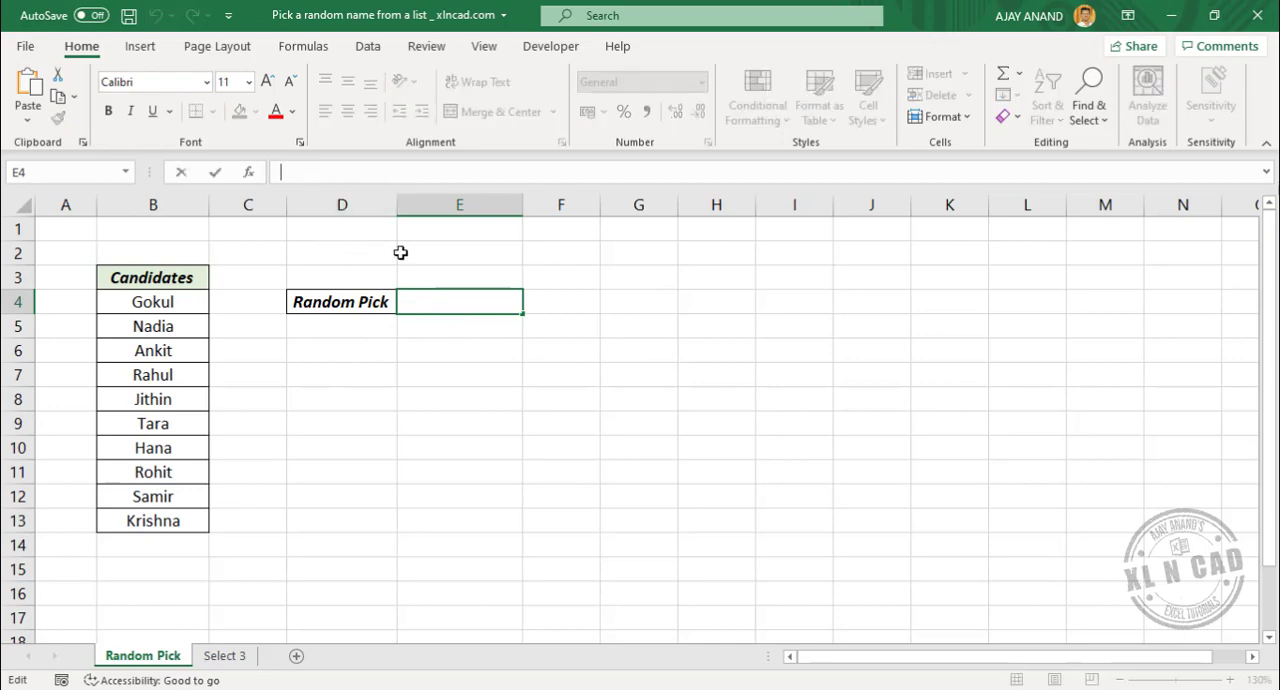
{"action": "type", "text": "=INDE"}
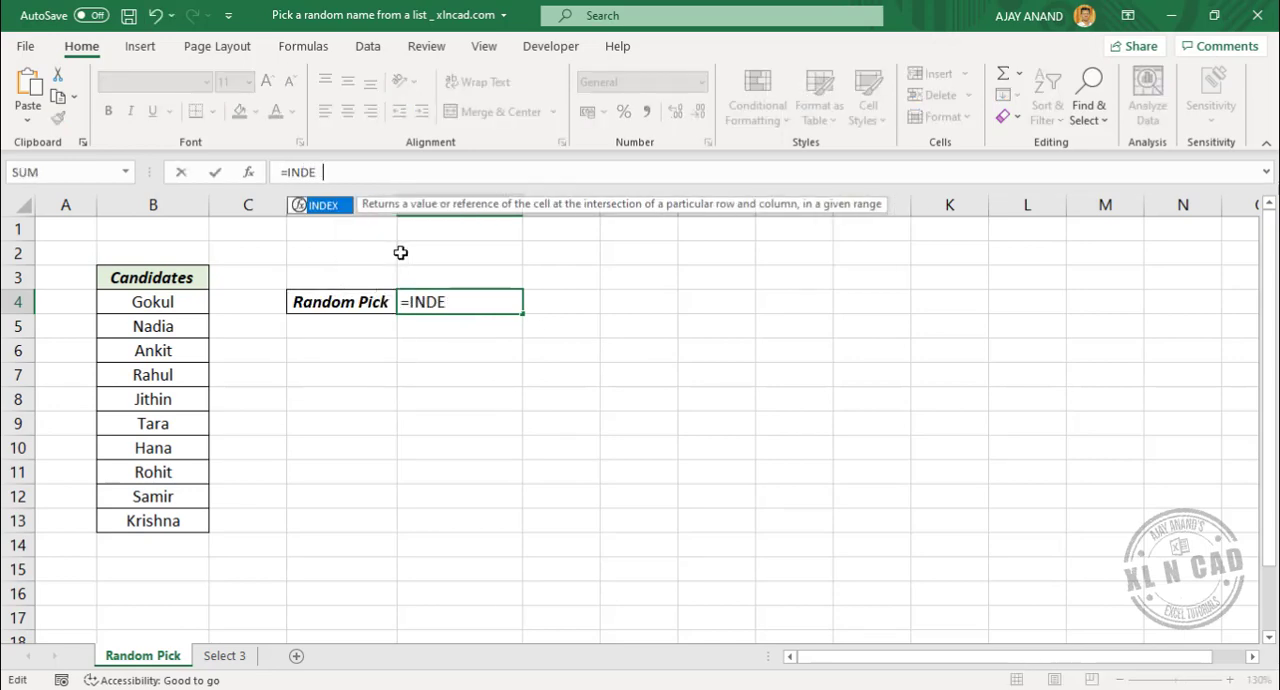
{"action": "type", "text": "X("}
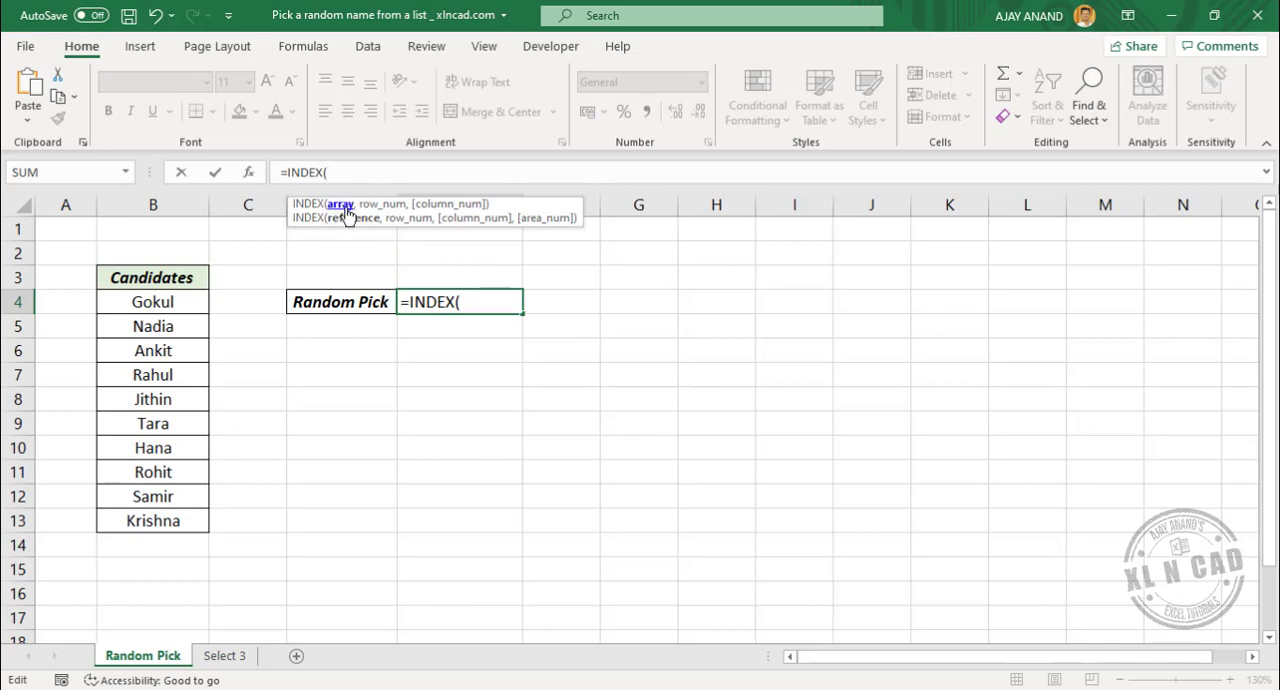
{"action": "left_click_drag", "start_coordinate": [184, 302], "coordinate": [188, 520]}
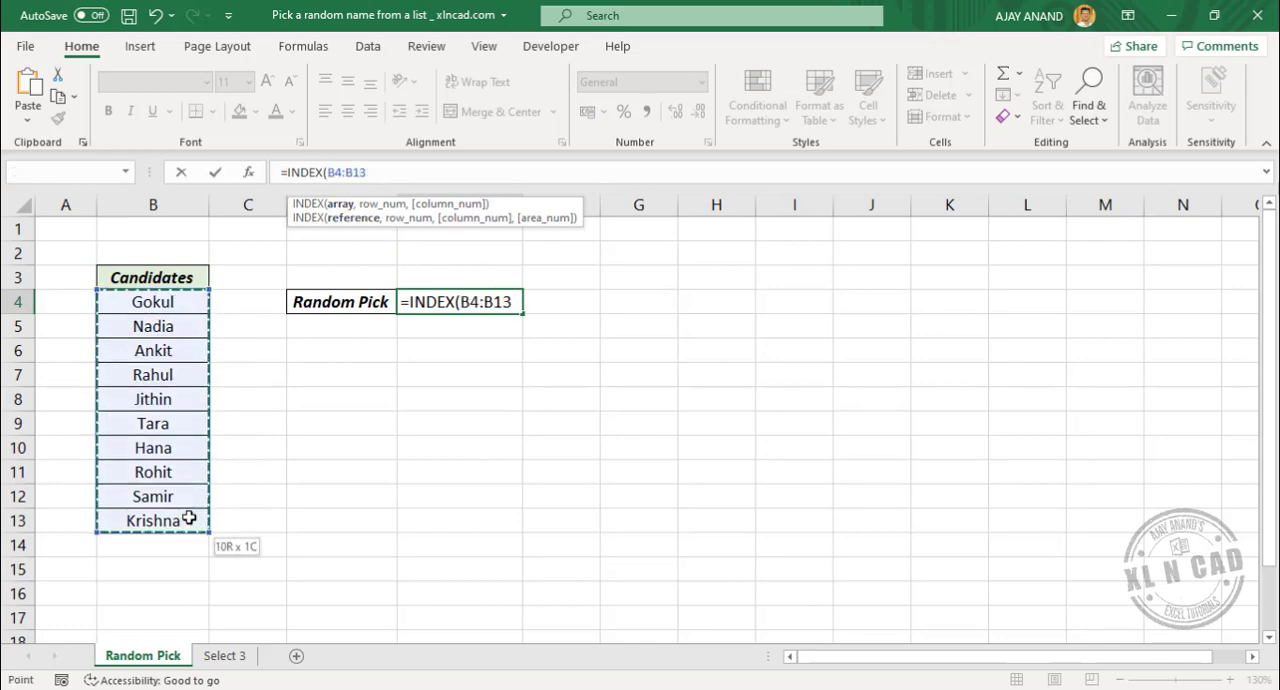
{"action": "type", "text": ","}
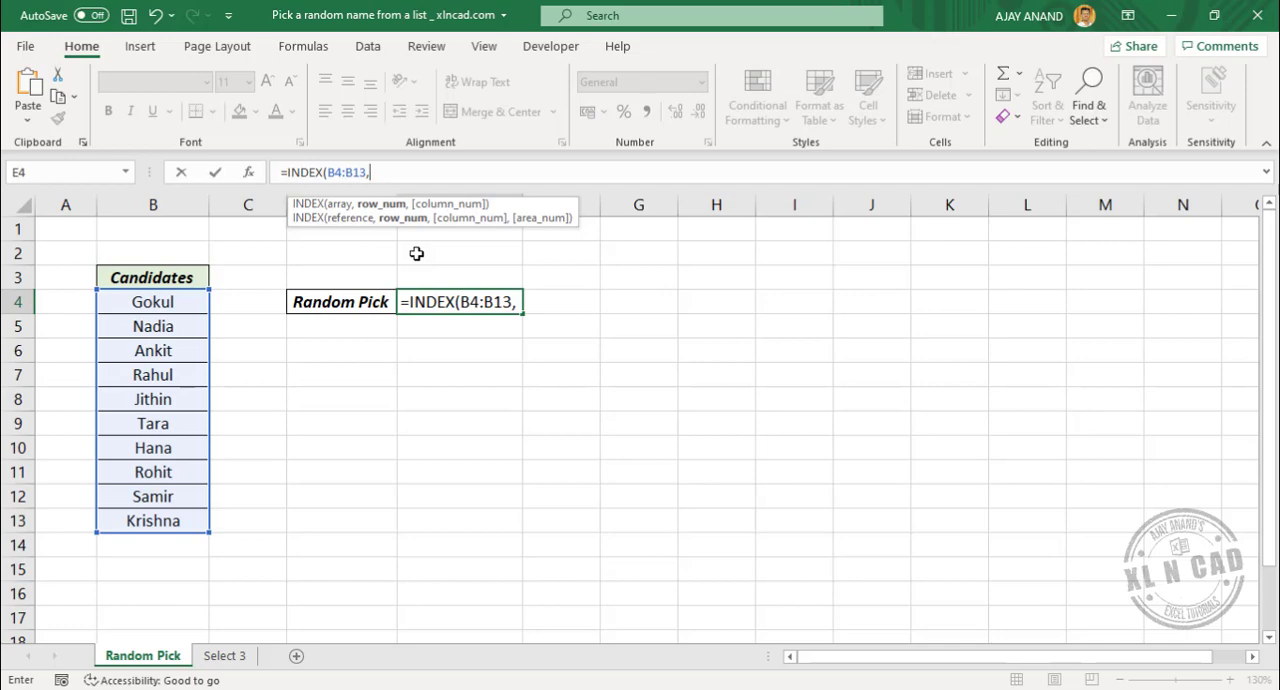
Complete the formula in E4 with RANDBETWEEN(1,10) as the row number, giving =INDEX(B4:B13,RANDBETWEEN(1,10))
{"action": "type", "text": "RANDB"}
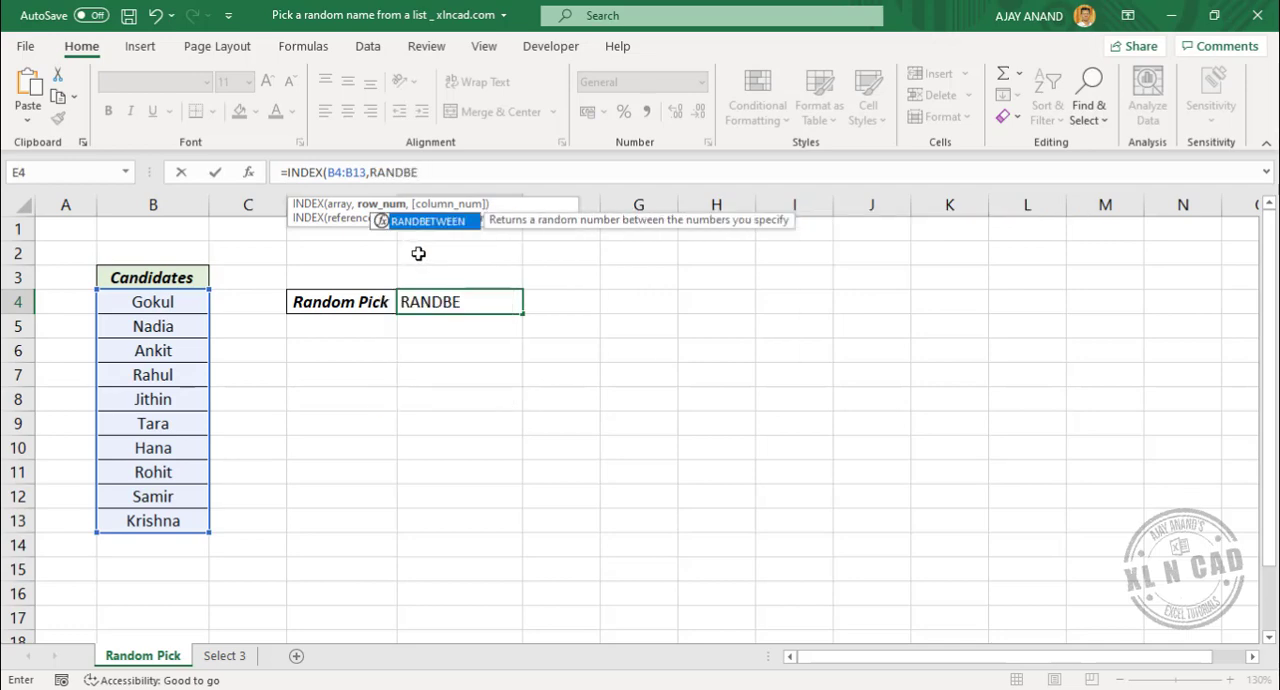
{"action": "type", "text": "E"}
{"action": "double_click", "coordinate": [451, 220]}
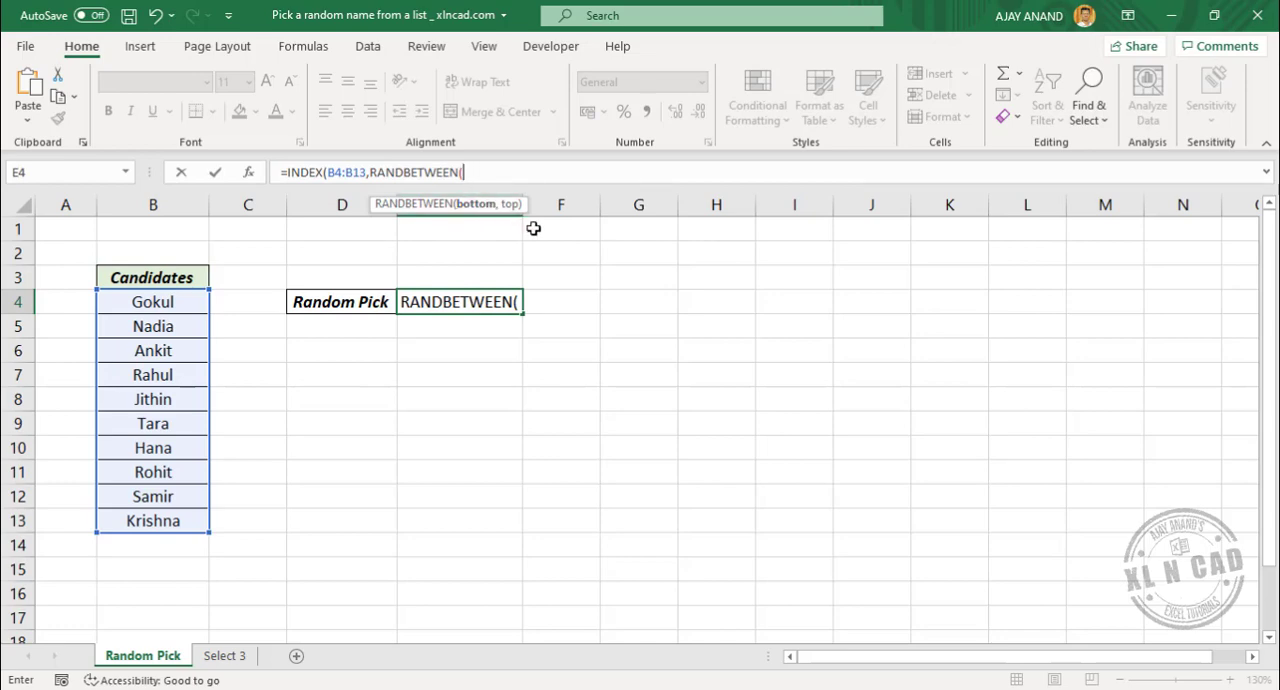
{"action": "type", "text": "1,"}
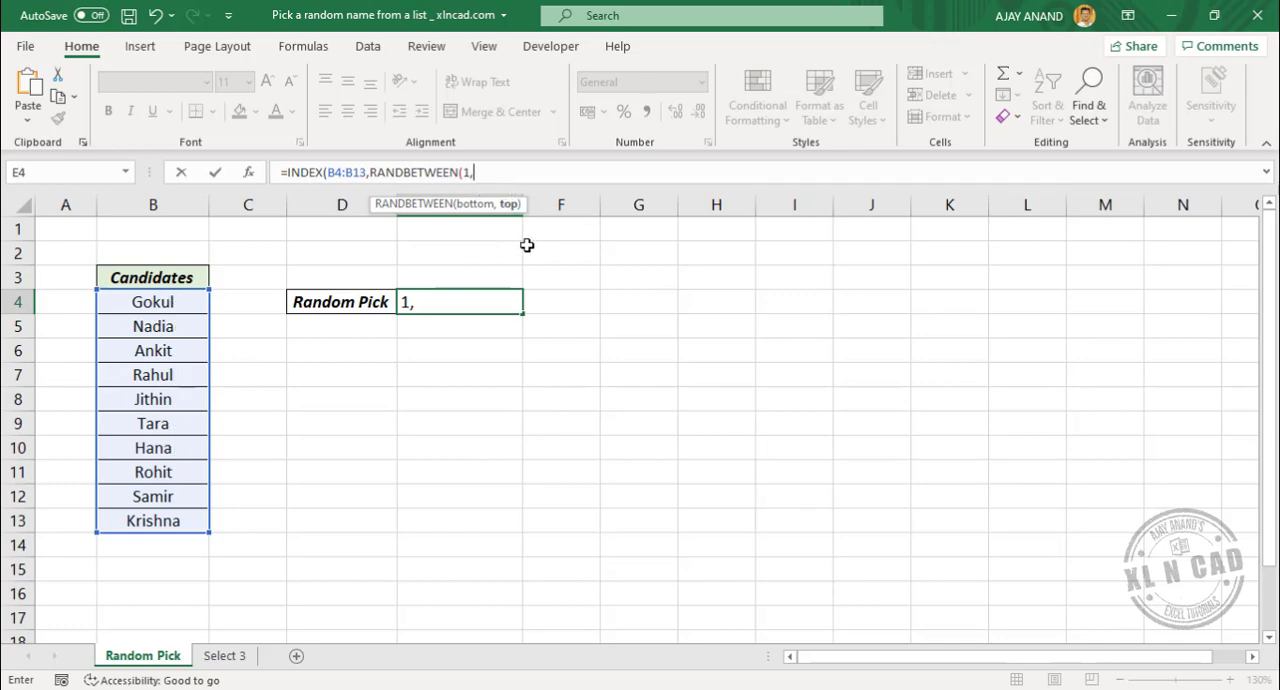
{"action": "type", "text": "10)"}
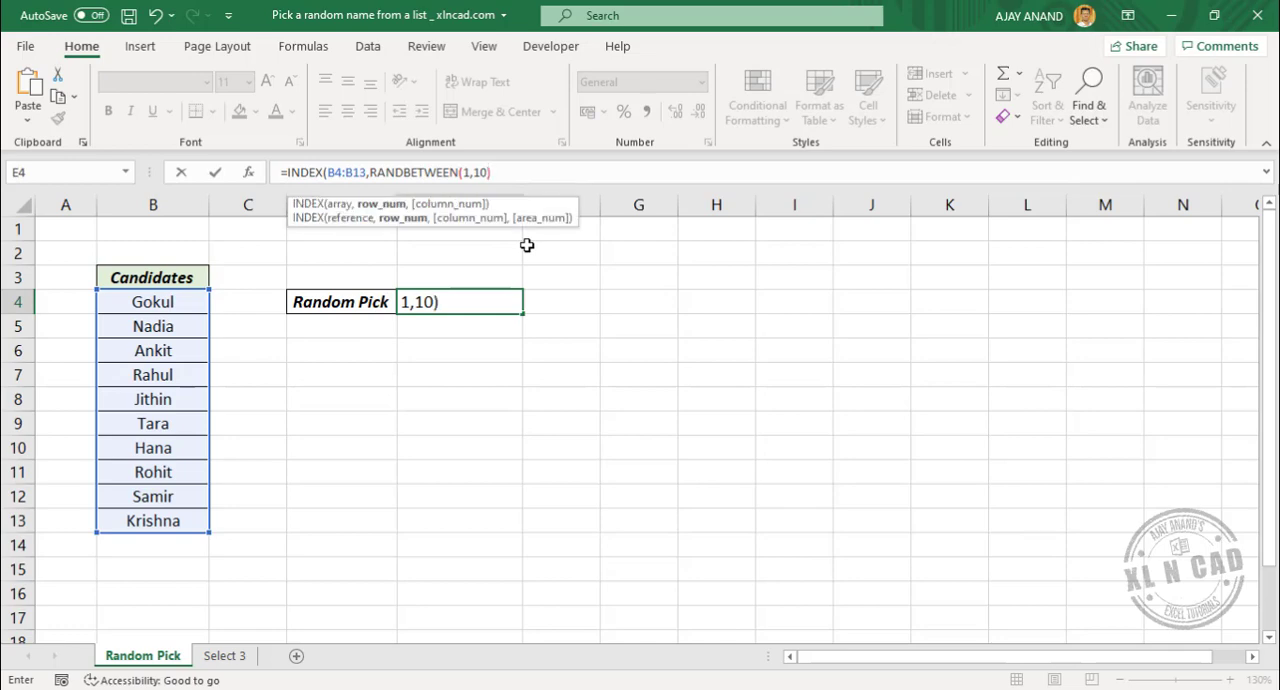
{"action": "type", "text": ")"}
{"action": "key", "text": "Return"}
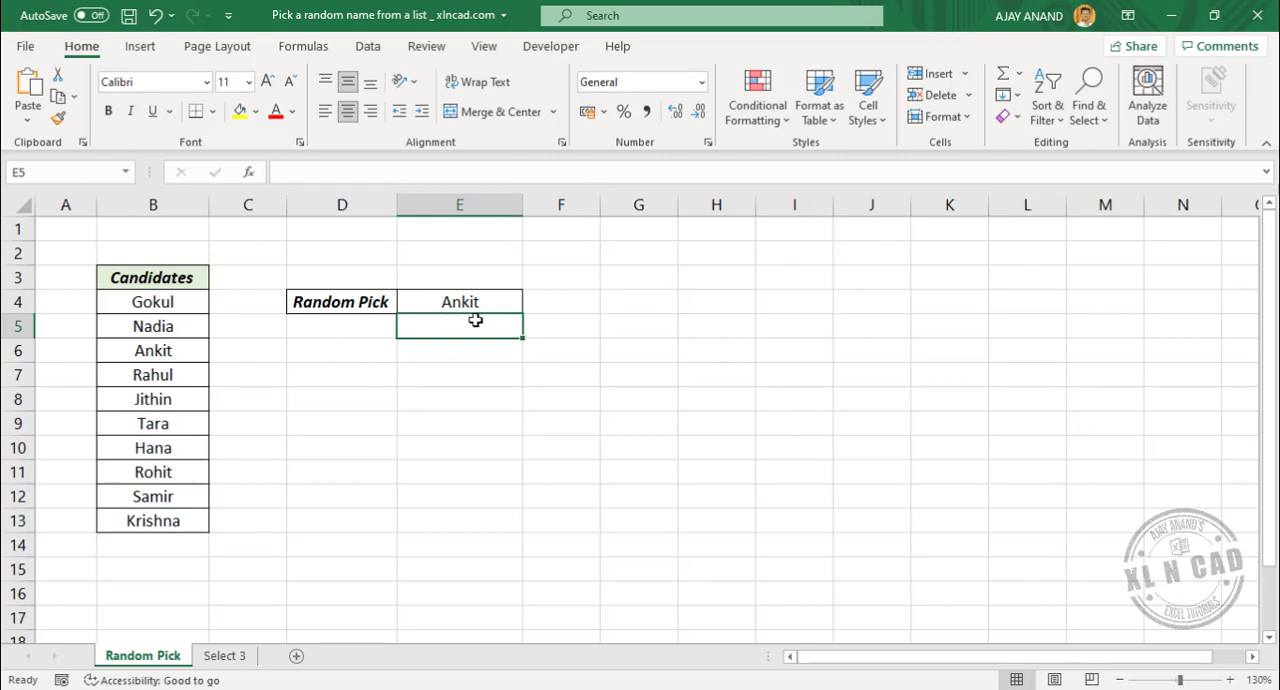
Recalculate the sheet several times to draw new random names in E4
{"action": "left_click", "coordinate": [303, 46]}
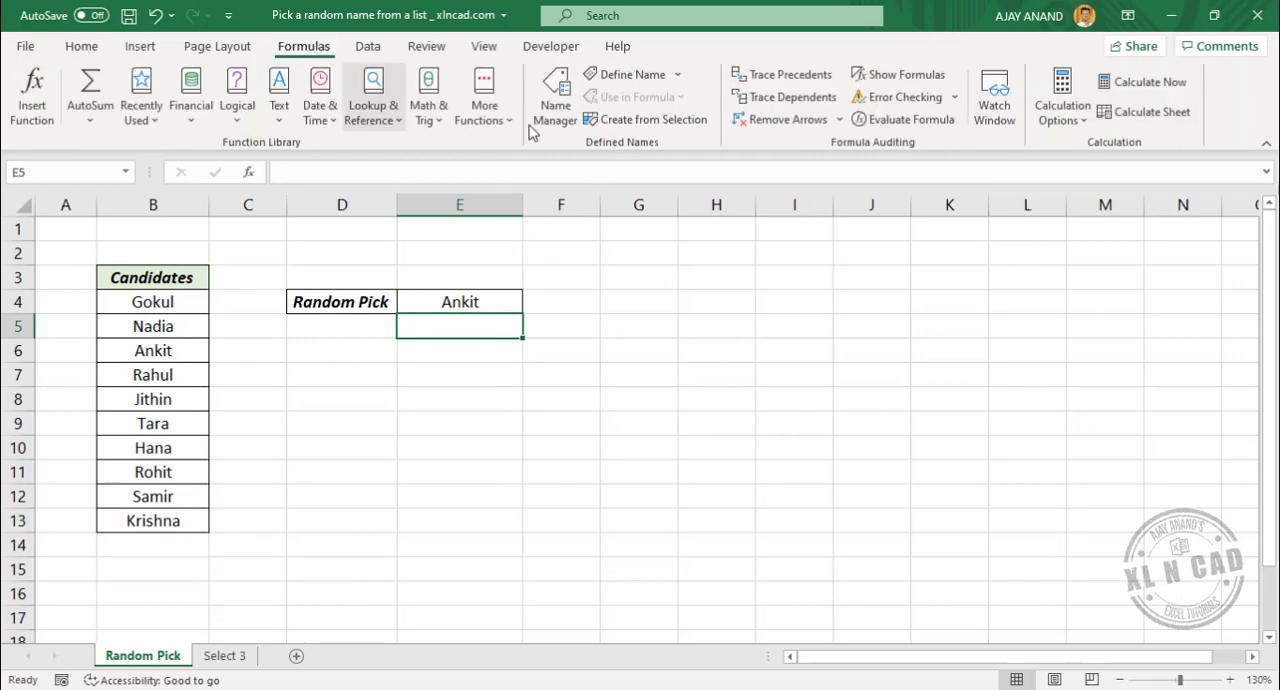
{"action": "left_click", "coordinate": [1150, 112]}
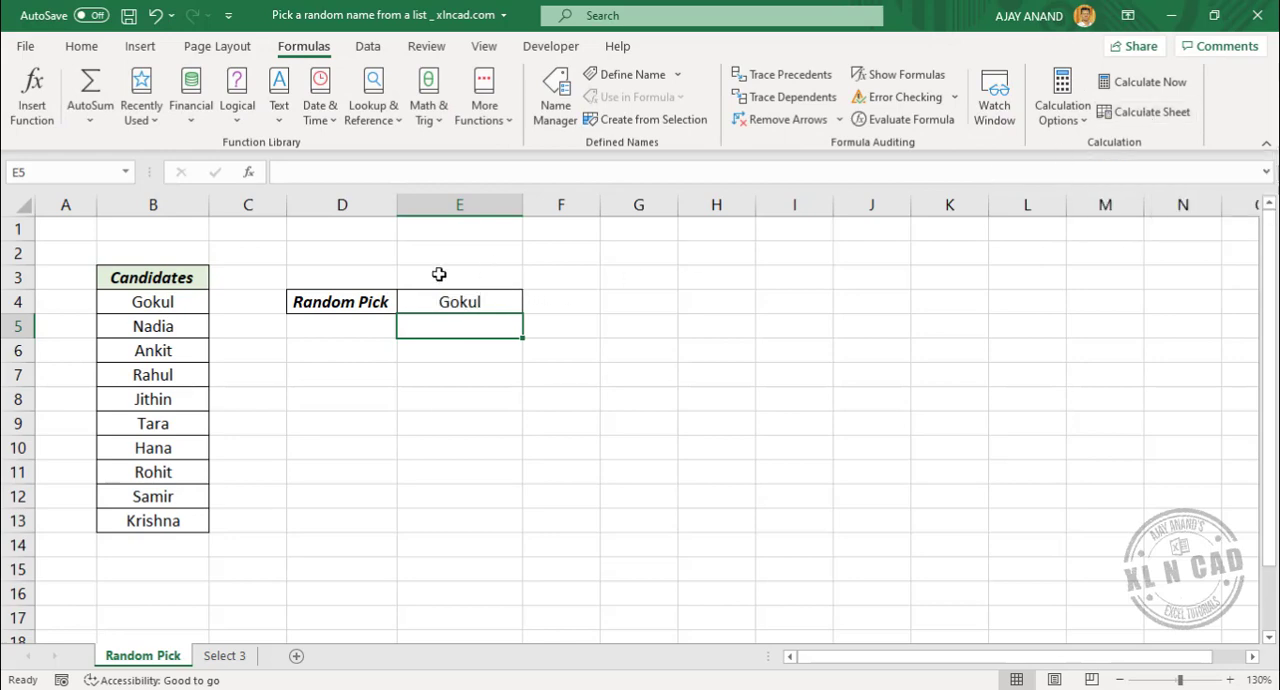
{"action": "left_click", "coordinate": [1164, 116]}
{"action": "left_click", "coordinate": [1164, 116]}
{"action": "left_click", "coordinate": [1164, 116]}
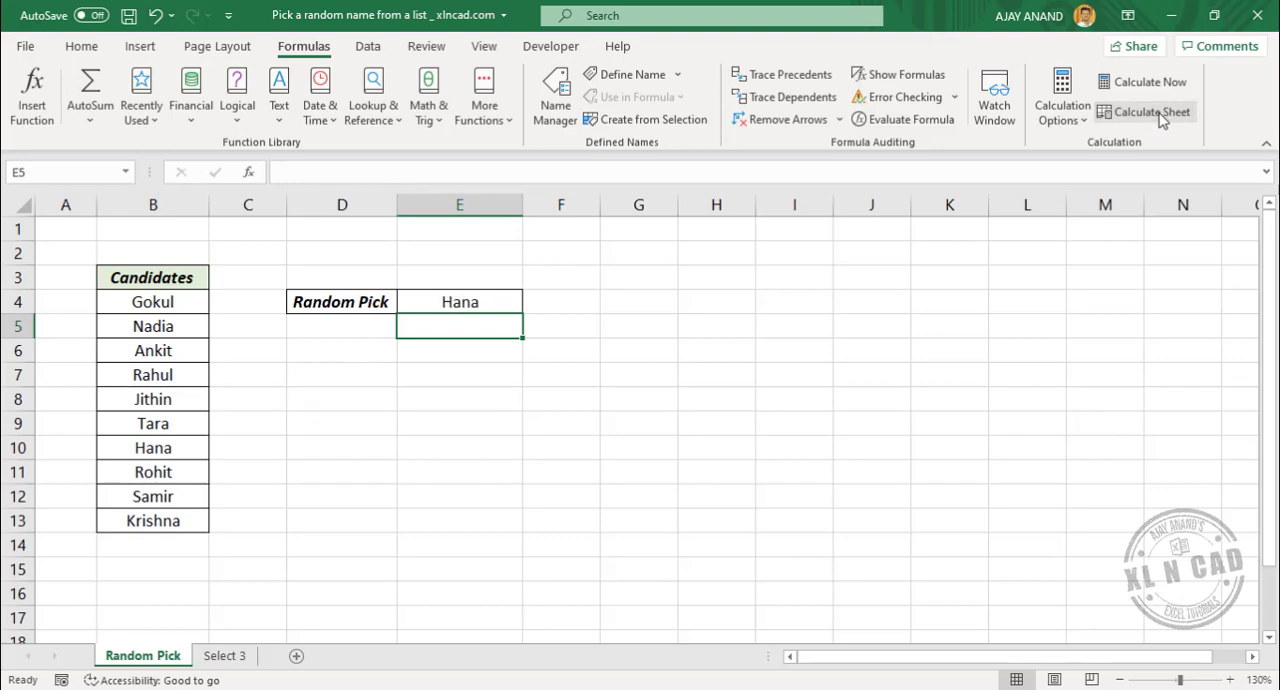
{"action": "left_click", "coordinate": [1164, 116]}
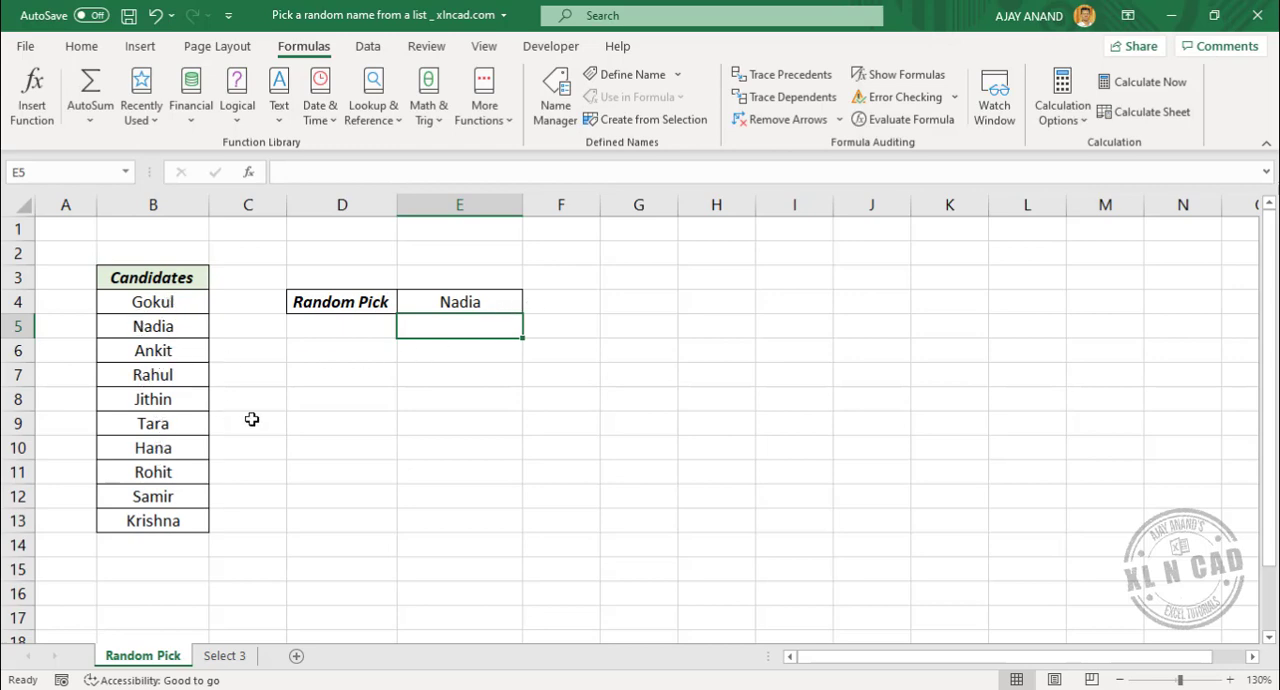
Copy the full formula text from E4 without altering its references and enter it in E7
{"action": "left_click", "coordinate": [455, 301]}
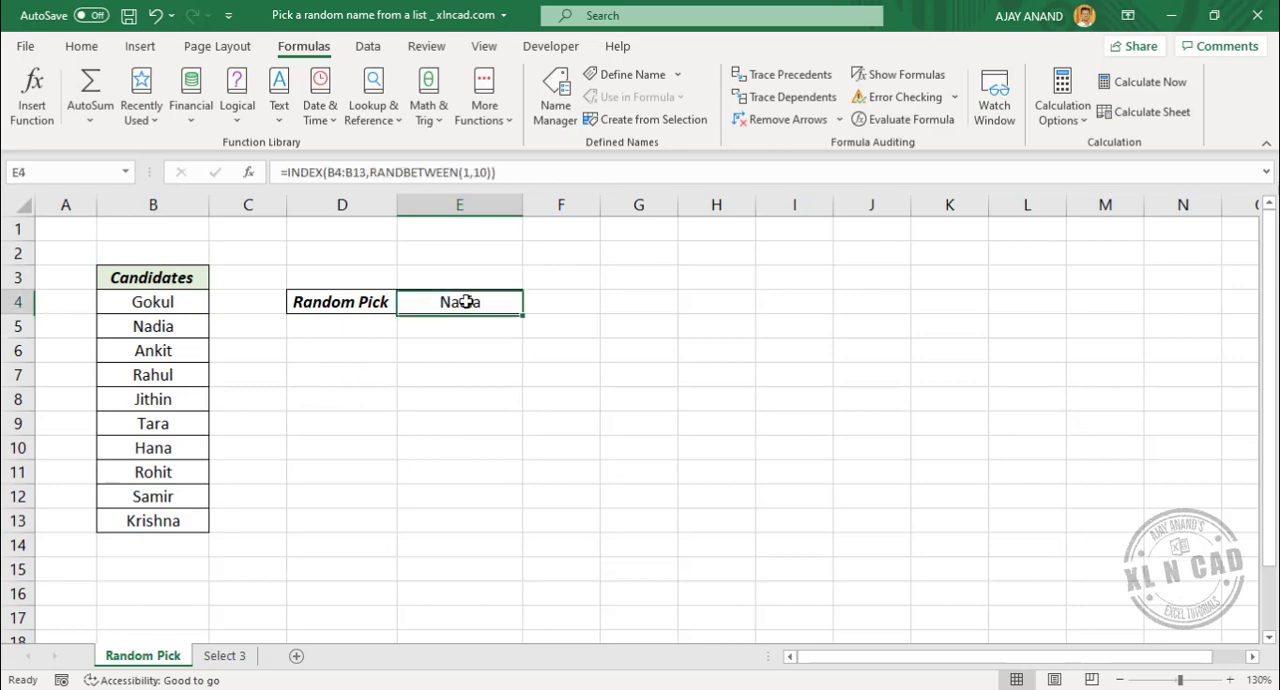
{"action": "left_click_drag", "start_coordinate": [285, 172], "coordinate": [510, 172]}
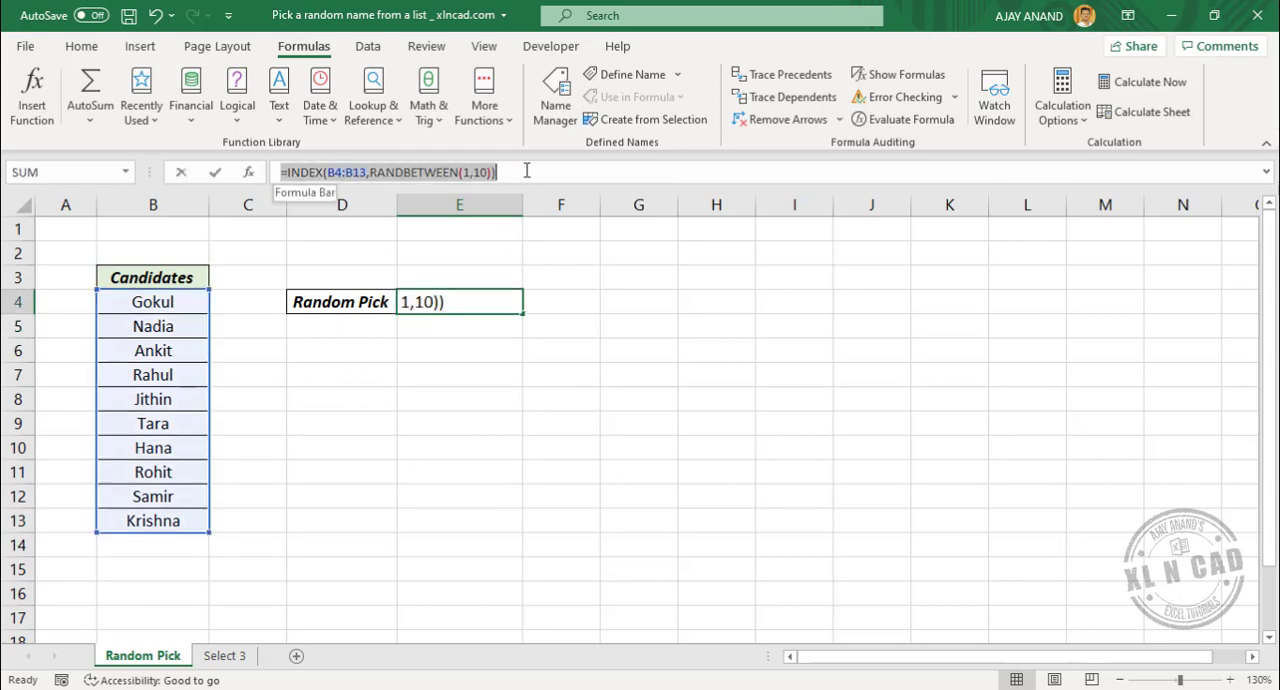
{"action": "right_click", "coordinate": [455, 173]}
{"action": "left_click", "coordinate": [500, 213]}
{"action": "key", "text": "Escape"}
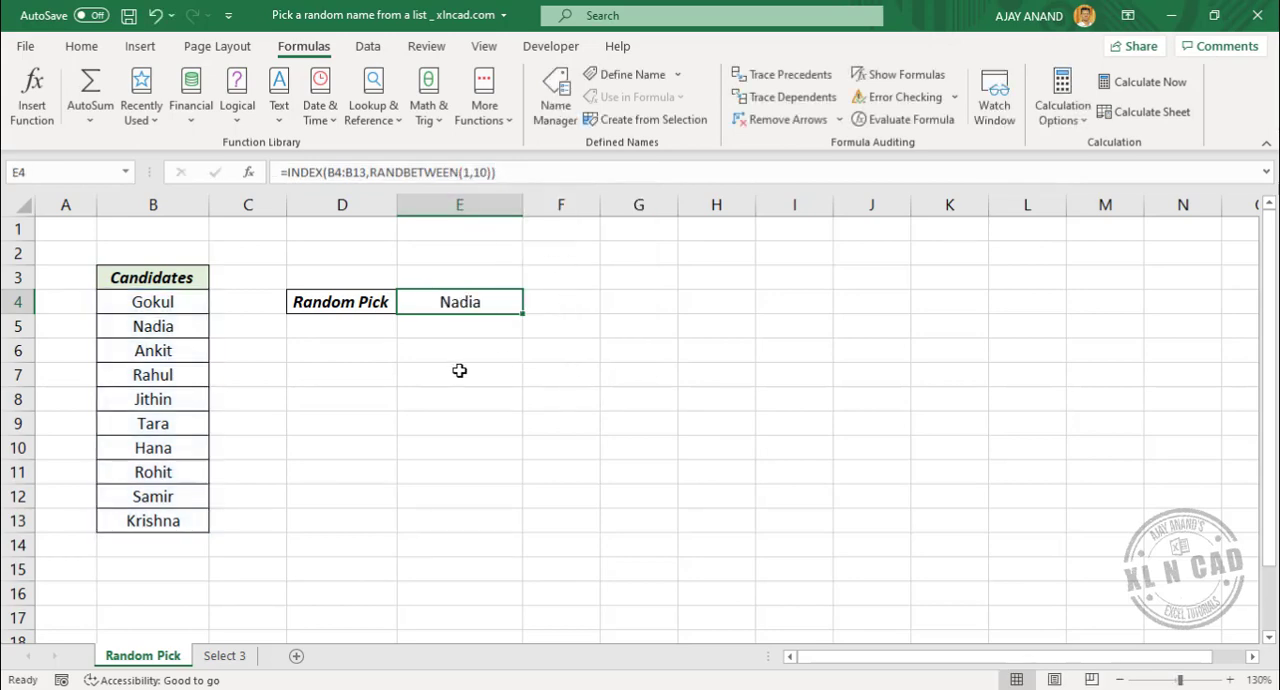
{"action": "left_click", "coordinate": [440, 372]}
{"action": "right_click", "coordinate": [466, 374]}
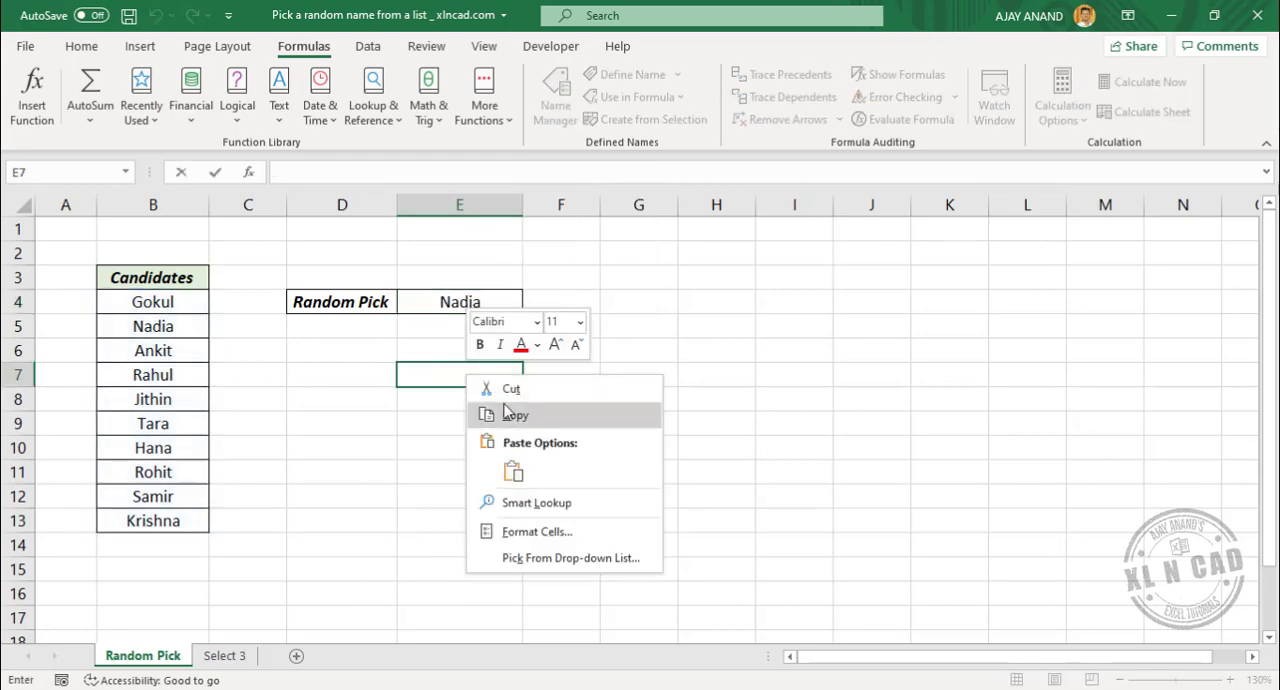
{"action": "left_click", "coordinate": [505, 465]}
{"action": "key", "text": "Return"}
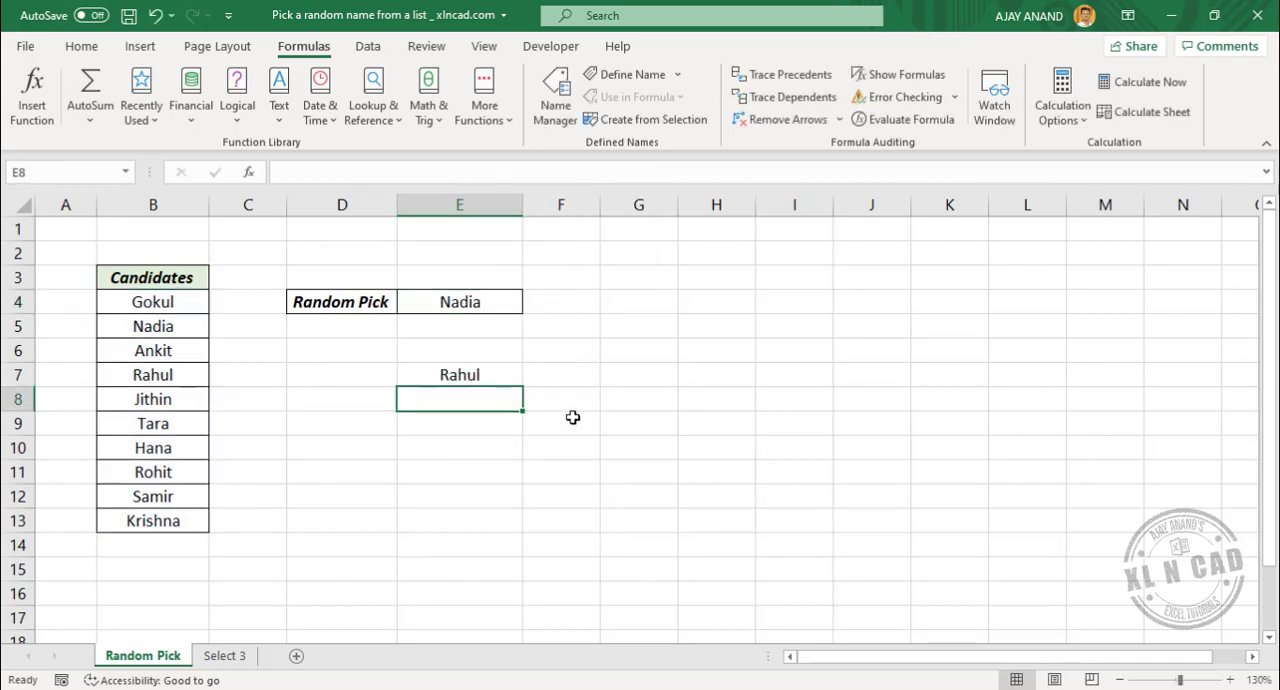
Enter the same copied formula in E10 and recalculate the sheet twice to redraw all the picks
{"action": "left_click", "coordinate": [460, 446]}
{"action": "right_click", "coordinate": [478, 450]}
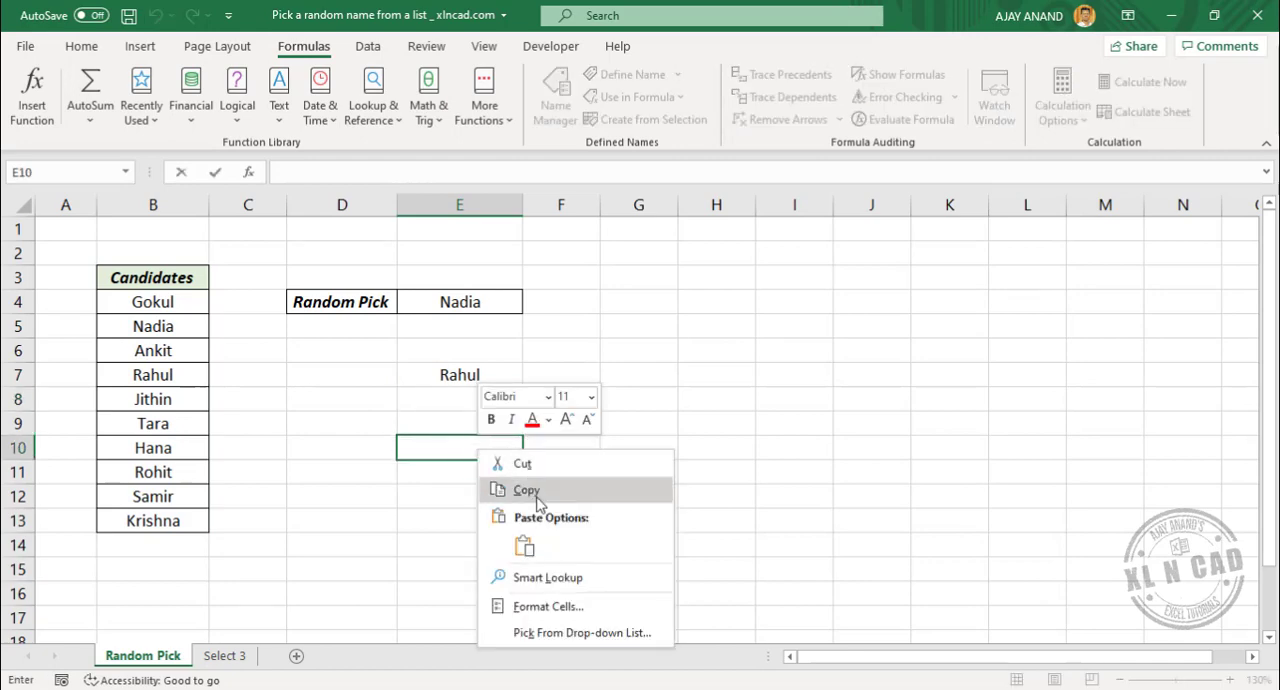
{"action": "left_click", "coordinate": [523, 543]}
{"action": "key", "text": "Return"}
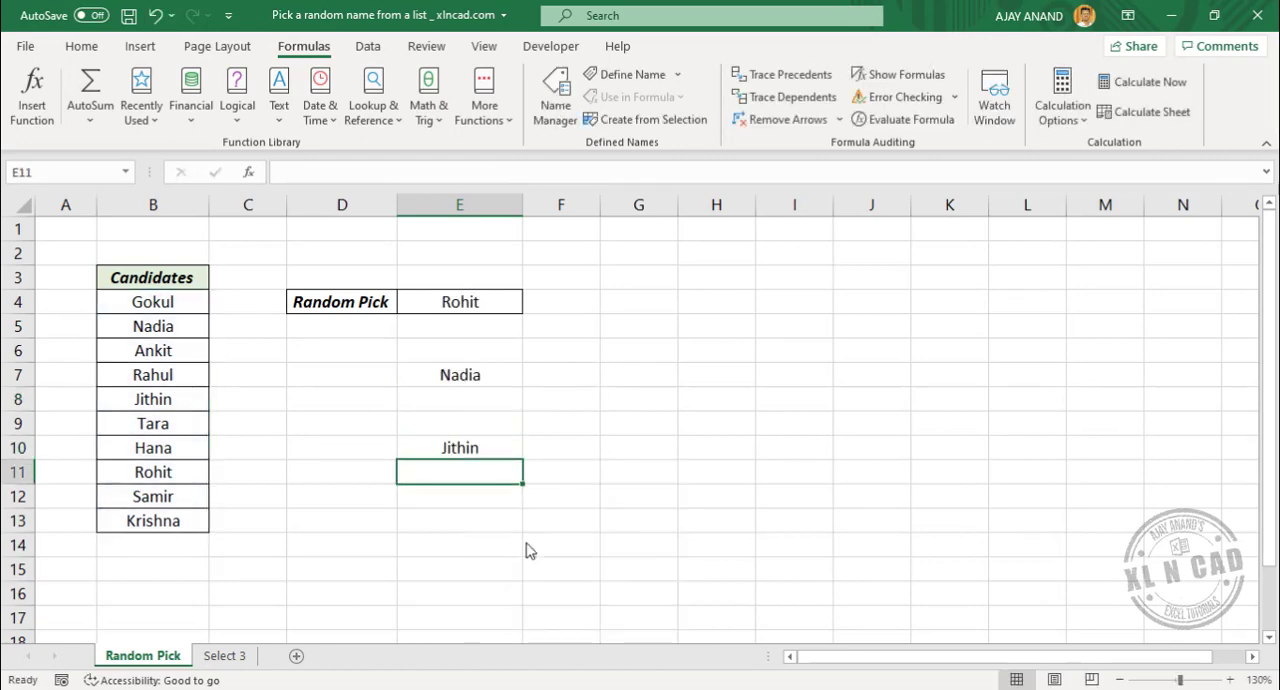
{"action": "left_click", "coordinate": [1150, 112]}
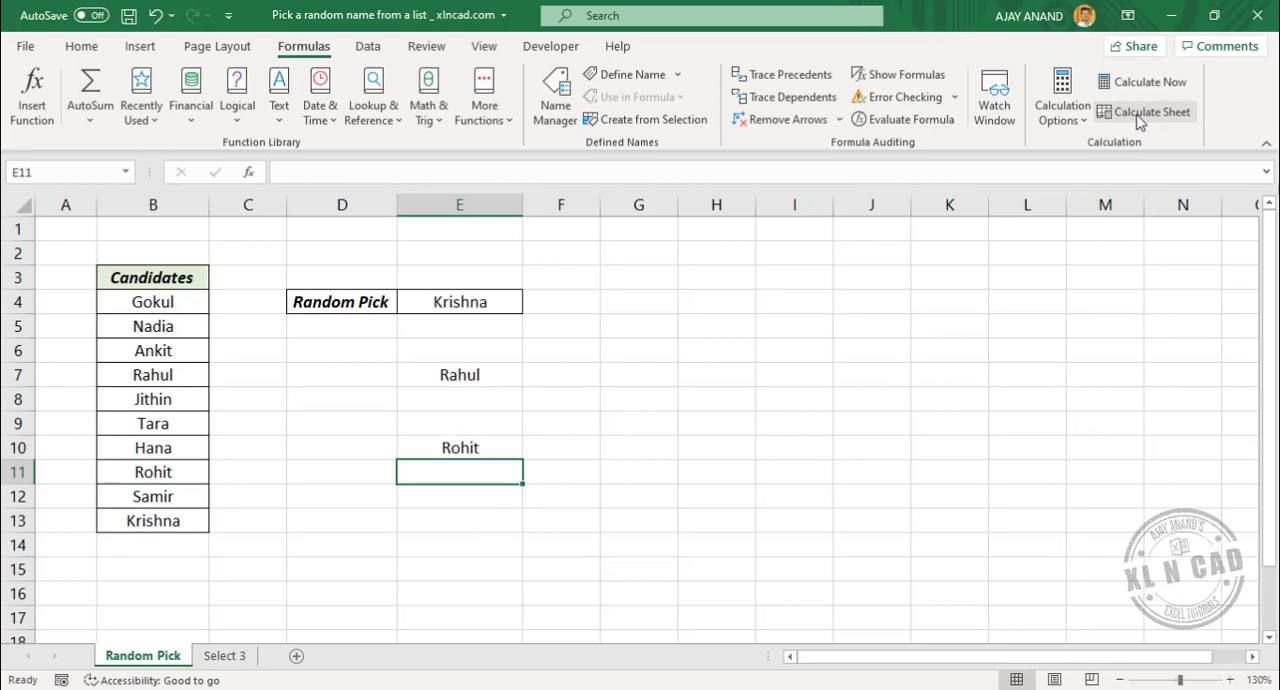
{"action": "left_click", "coordinate": [1140, 112]}
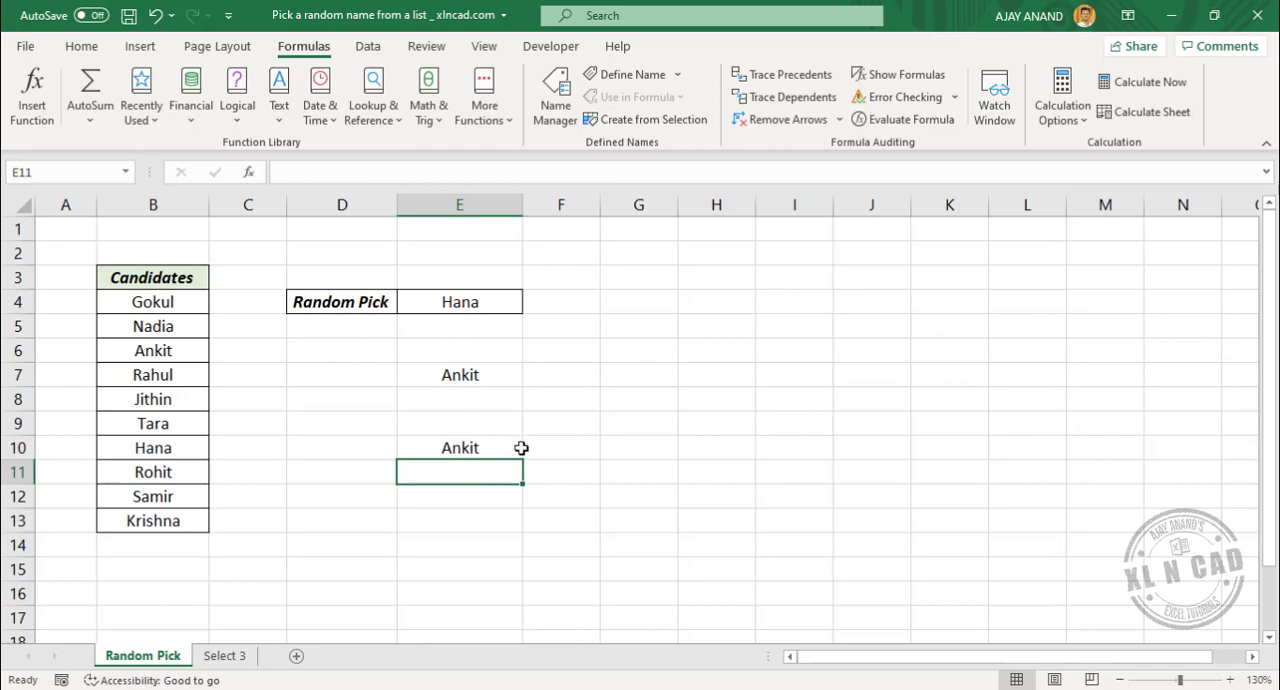
On the Select 3 sheet, enter =RAND() in C4 under Helper 1 and fill it down to C13
{"action": "left_click", "coordinate": [228, 655]}
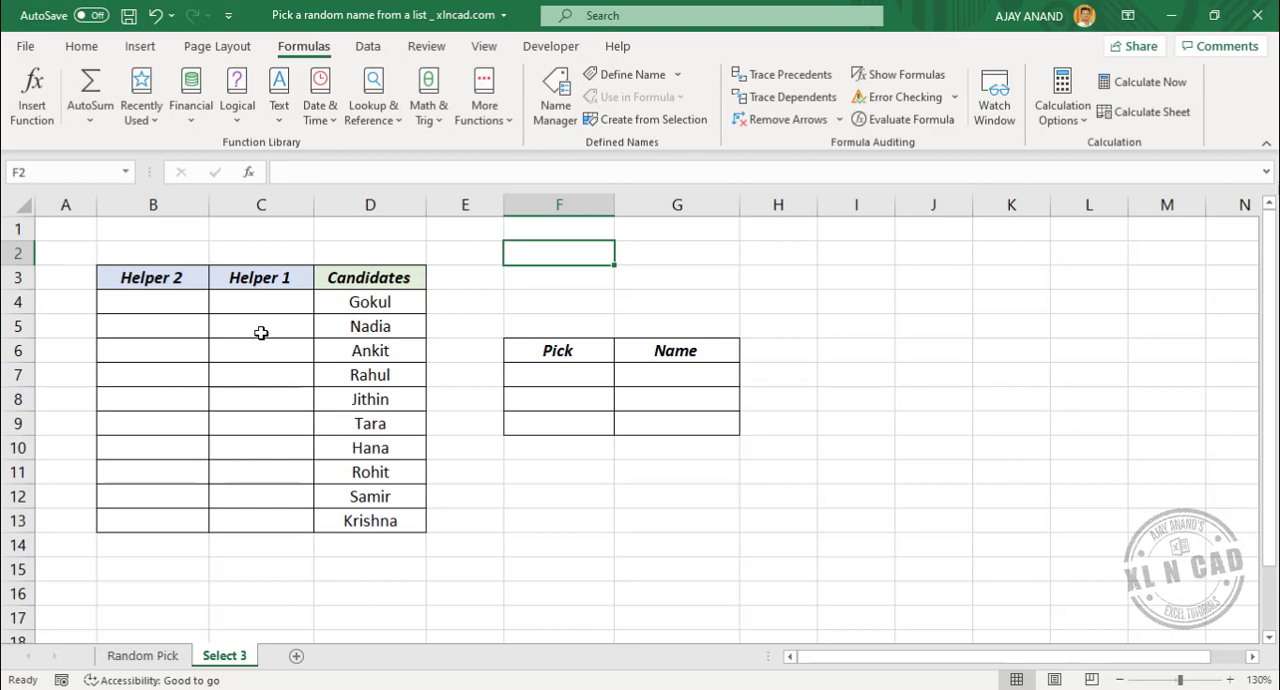
{"action": "left_click", "coordinate": [251, 302]}
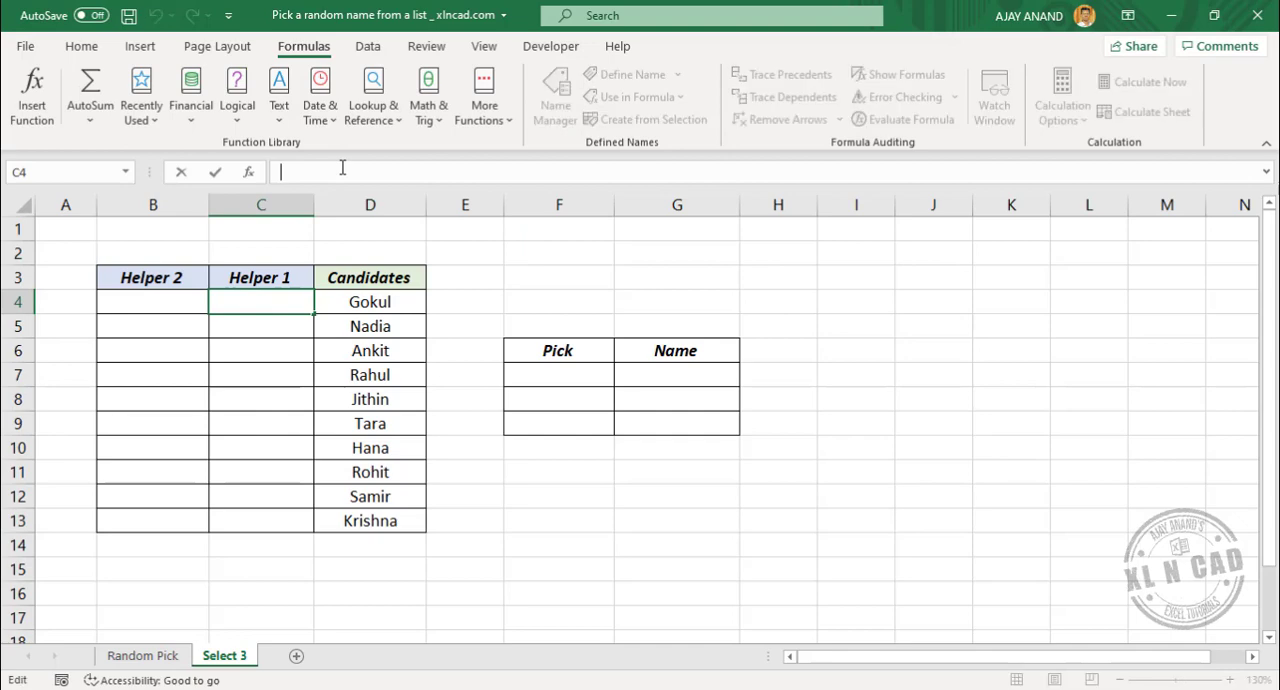
{"action": "type", "text": "=RAND("}
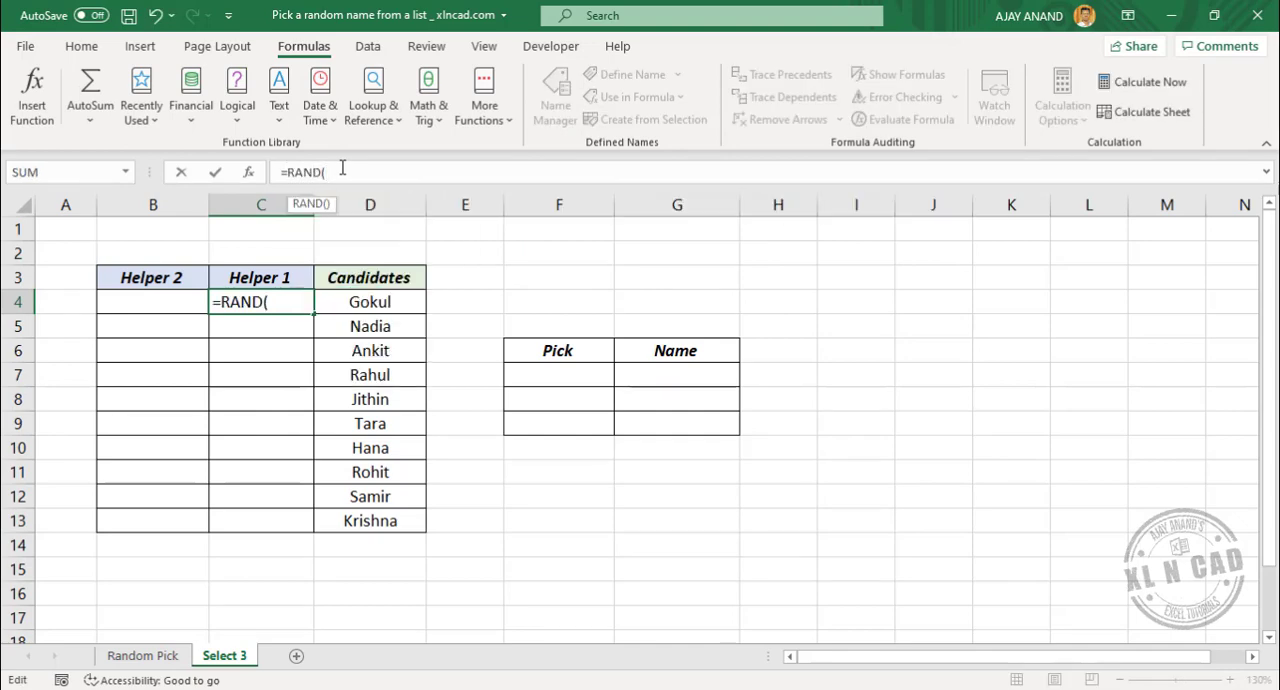
{"action": "type", "text": ")"}
{"action": "key", "text": "Return"}
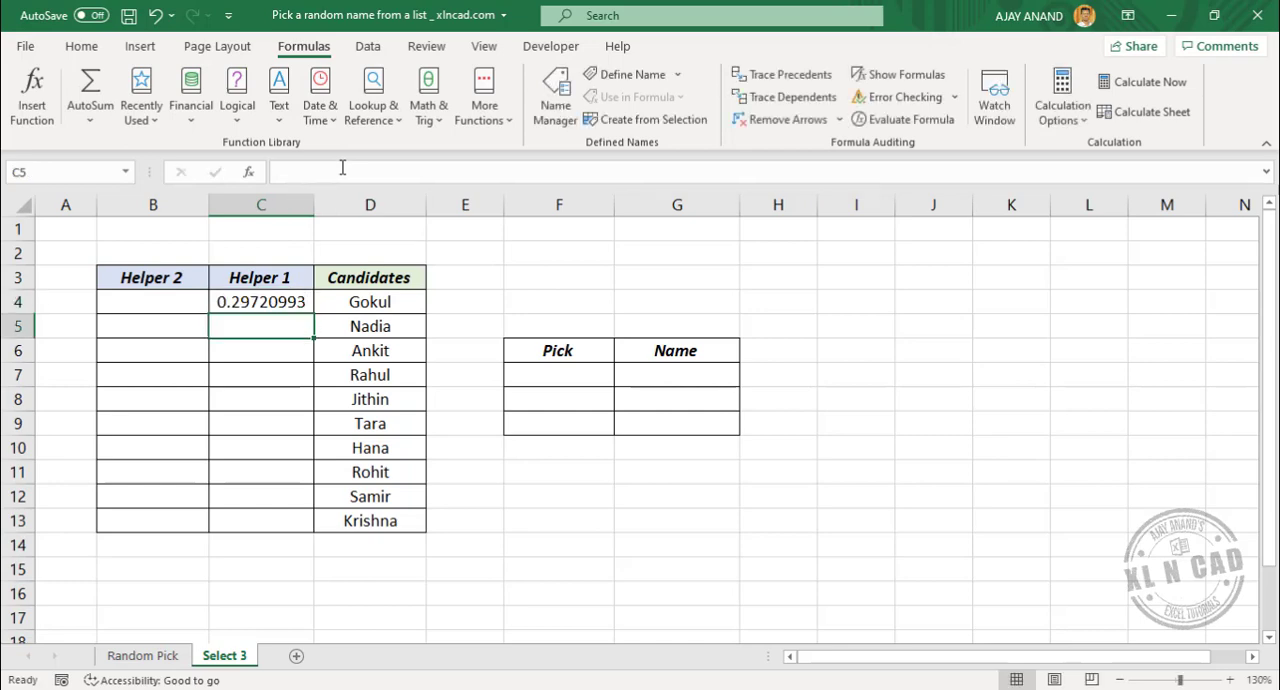
{"action": "left_click", "coordinate": [290, 301]}
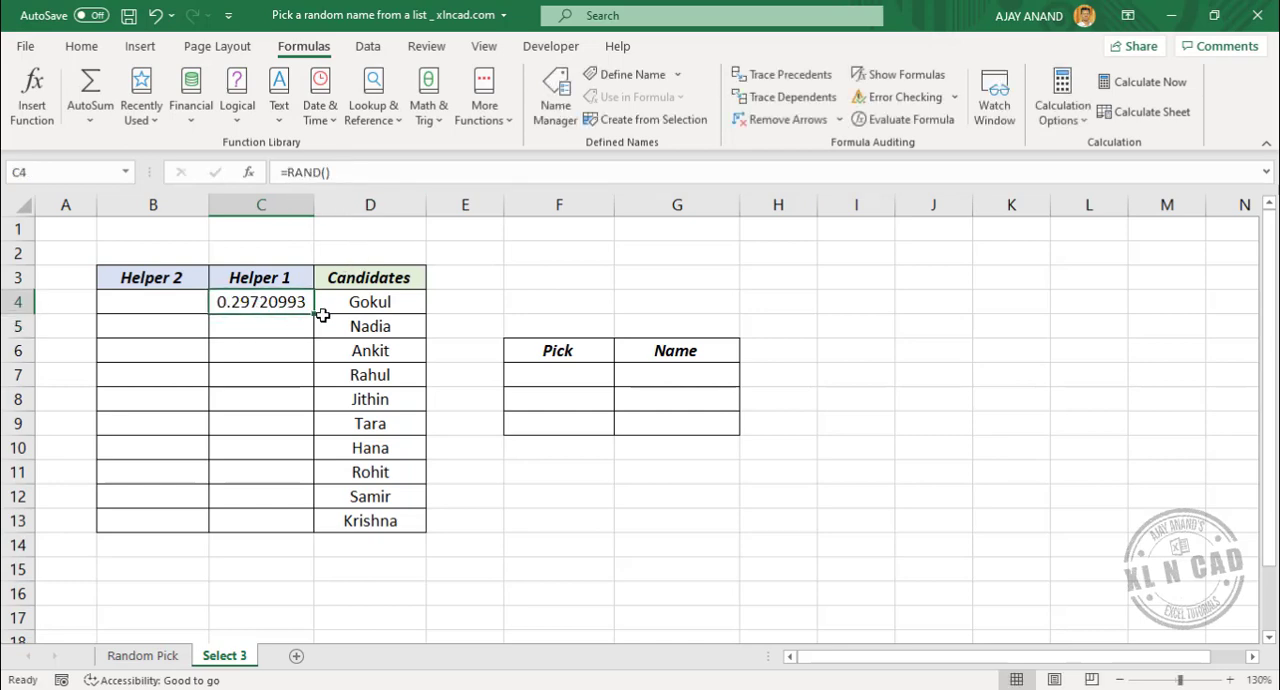
{"action": "double_click", "coordinate": [315, 314]}
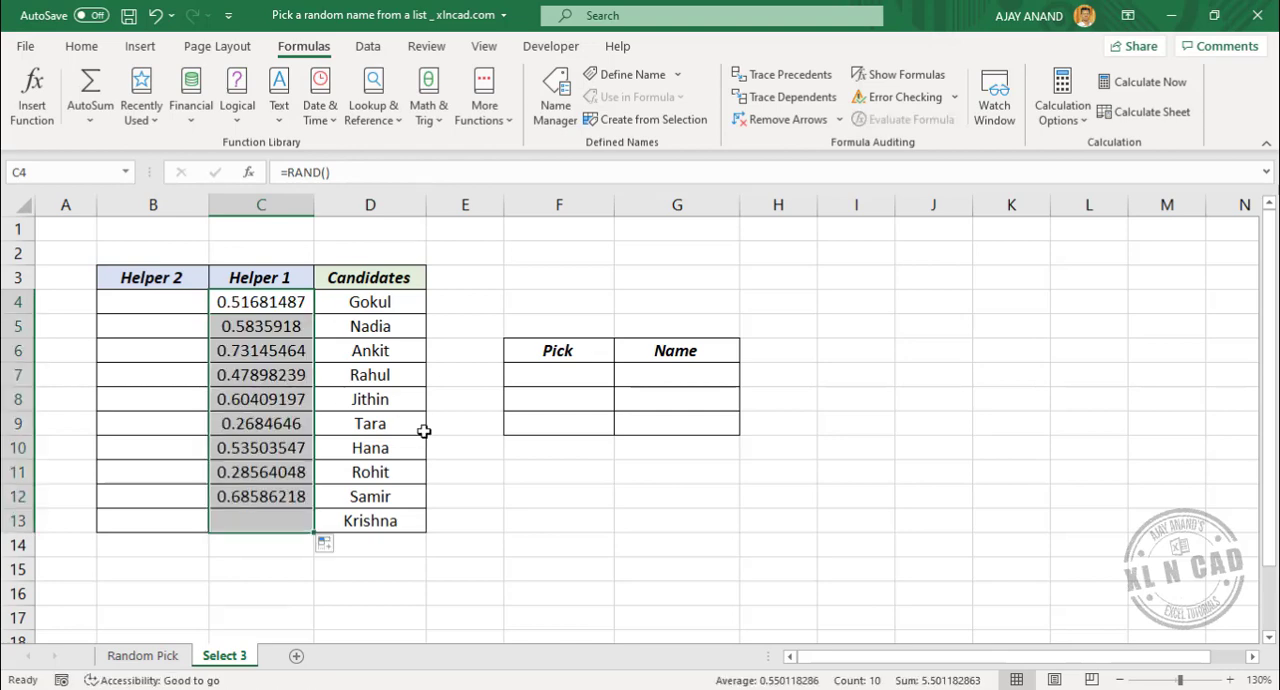
{"action": "left_click", "coordinate": [370, 307]}
{"action": "left_click", "coordinate": [375, 350]}
{"action": "left_click", "coordinate": [375, 399]}
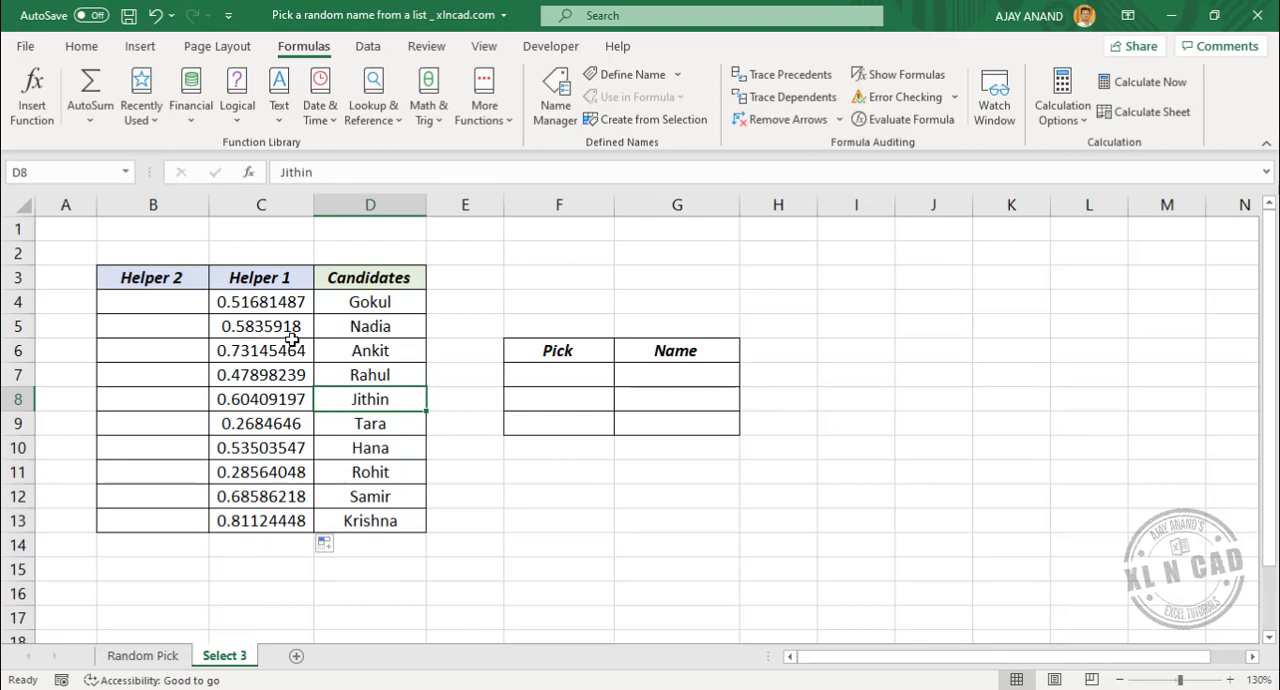
Enter =RANK(C4,$C$4:$C$13) in B4 under Helper 2 and fill it down to B13
{"action": "left_click", "coordinate": [148, 301]}
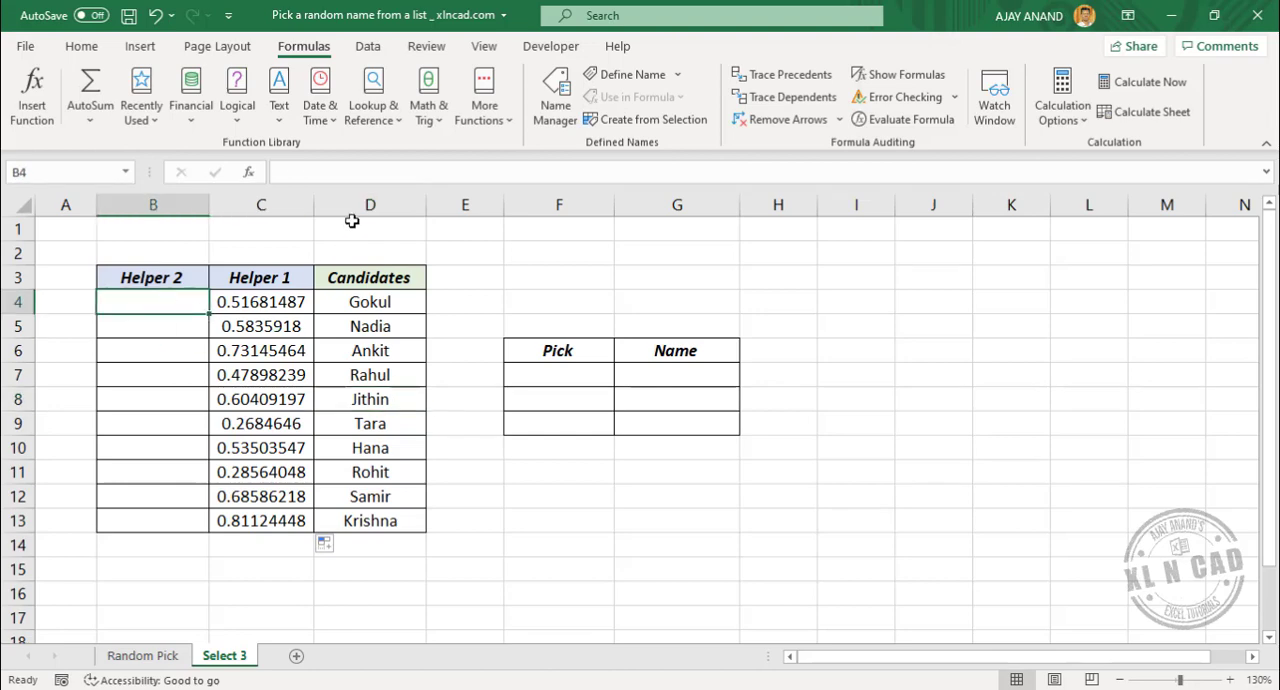
{"action": "left_click", "coordinate": [362, 171]}
{"action": "type", "text": "=RA"}
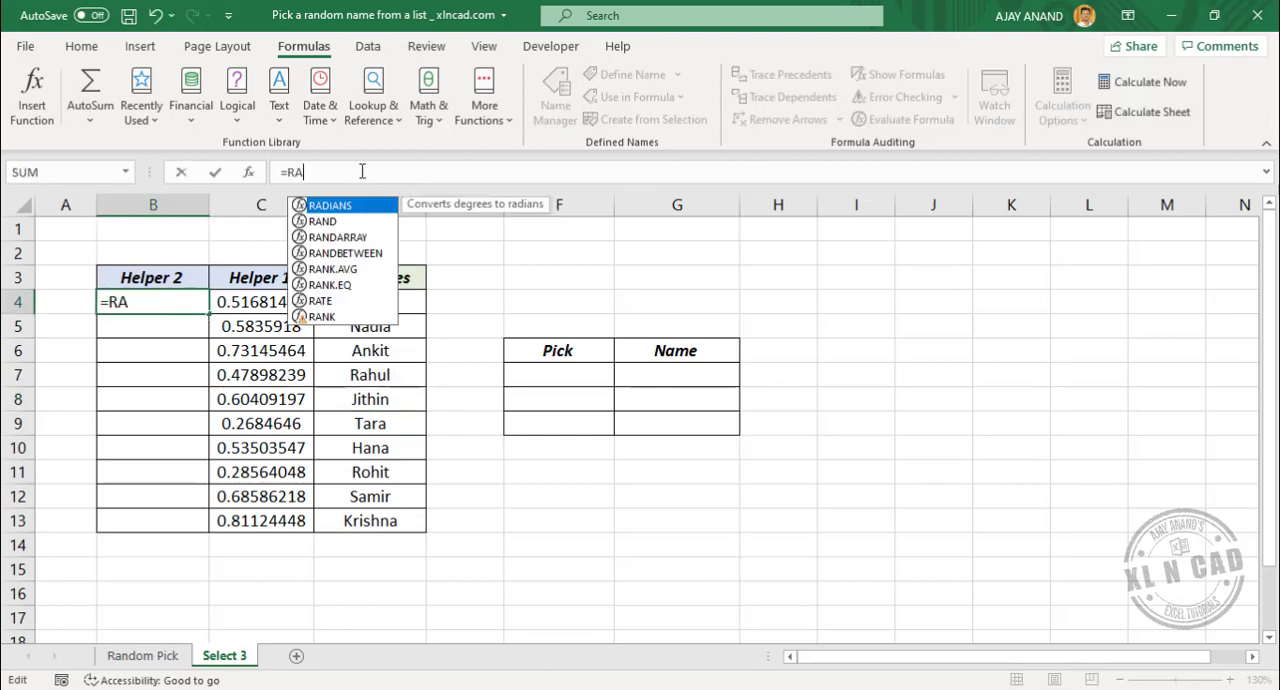
{"action": "type", "text": "NK("}
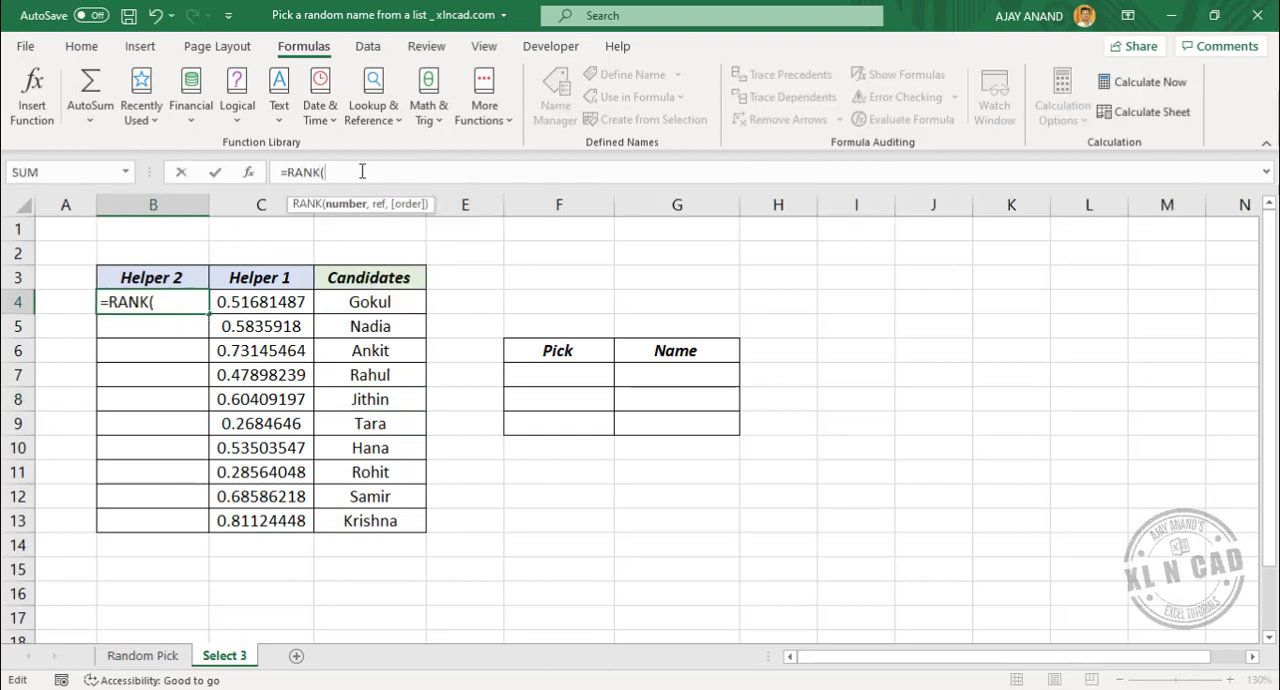
{"action": "left_click", "coordinate": [273, 309]}
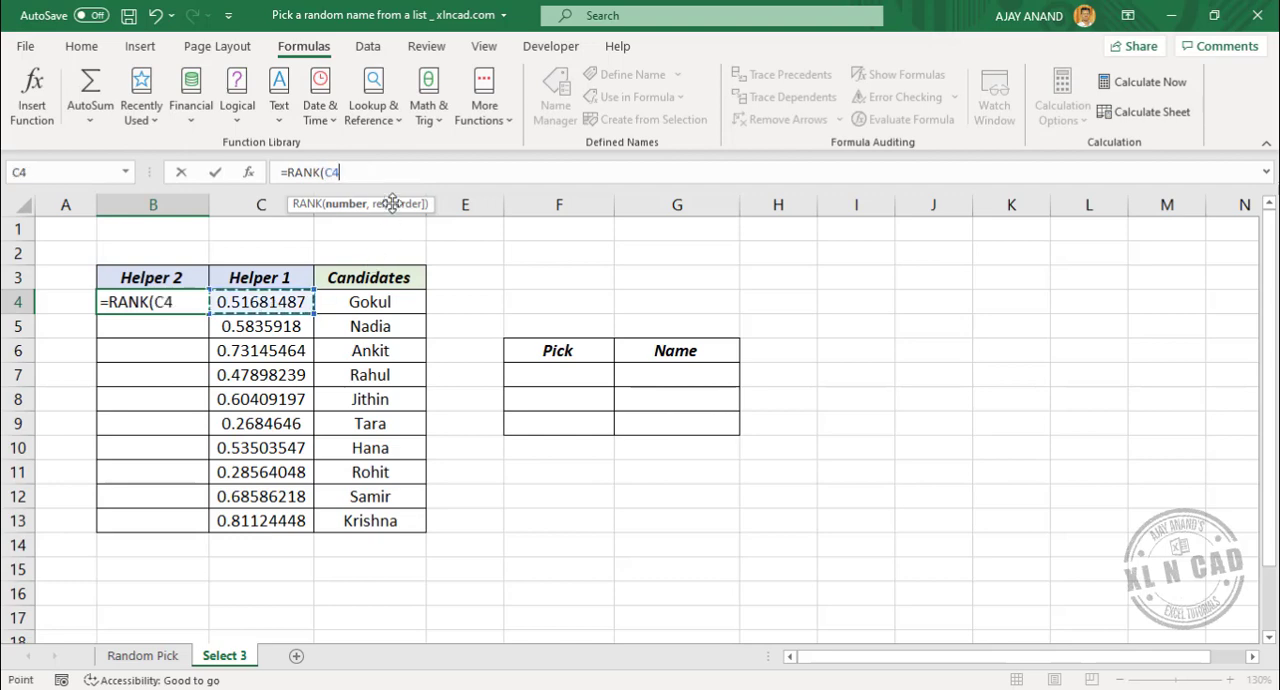
{"action": "type", "text": ","}
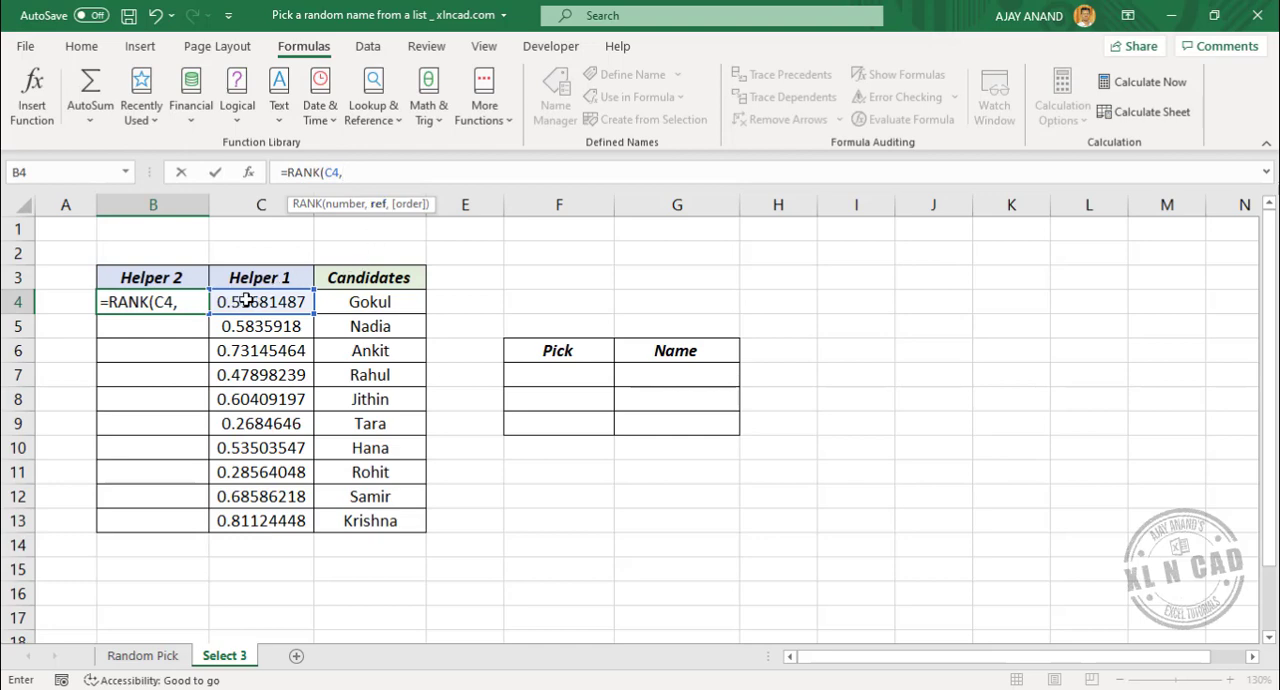
{"action": "left_click_drag", "start_coordinate": [246, 301], "coordinate": [252, 520]}
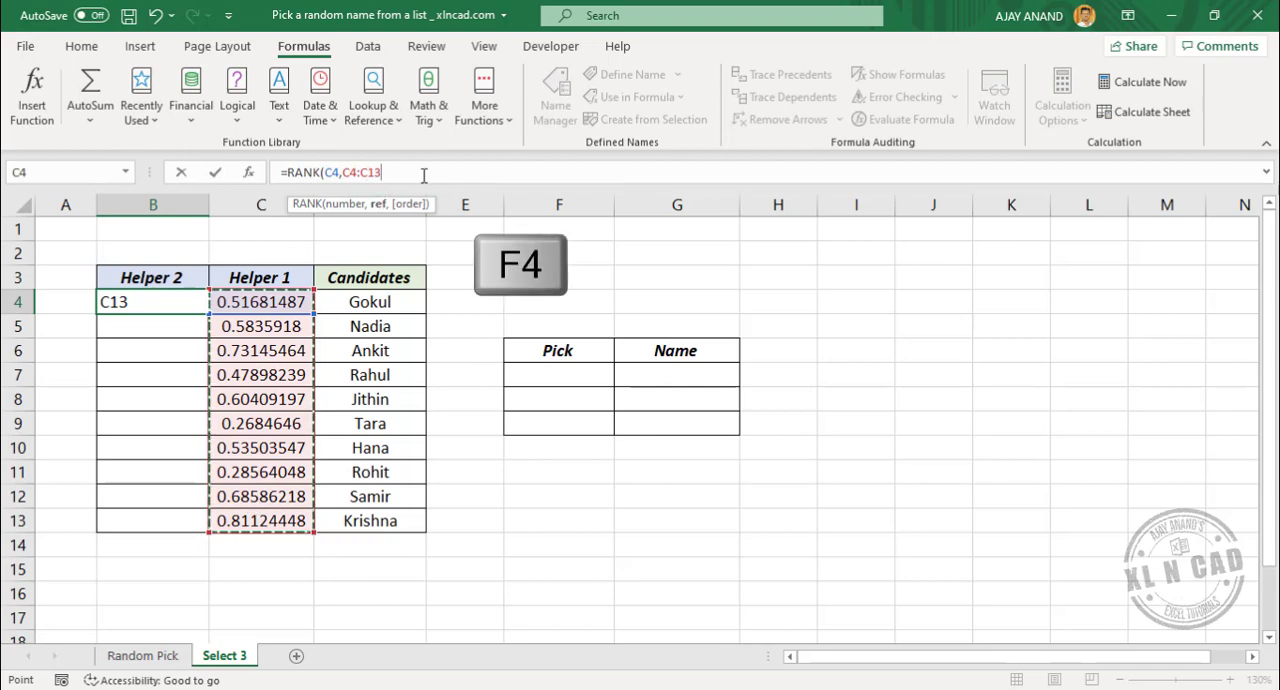
{"action": "key", "text": "F4"}
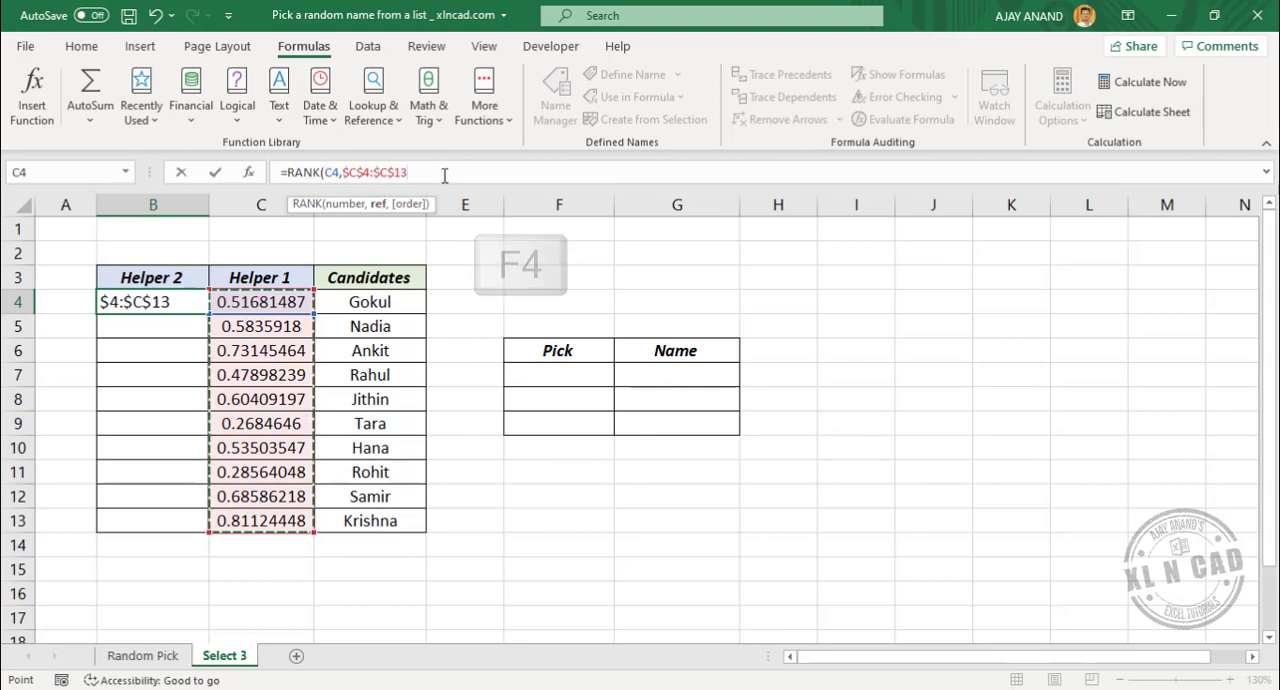
{"action": "type", "text": ")"}
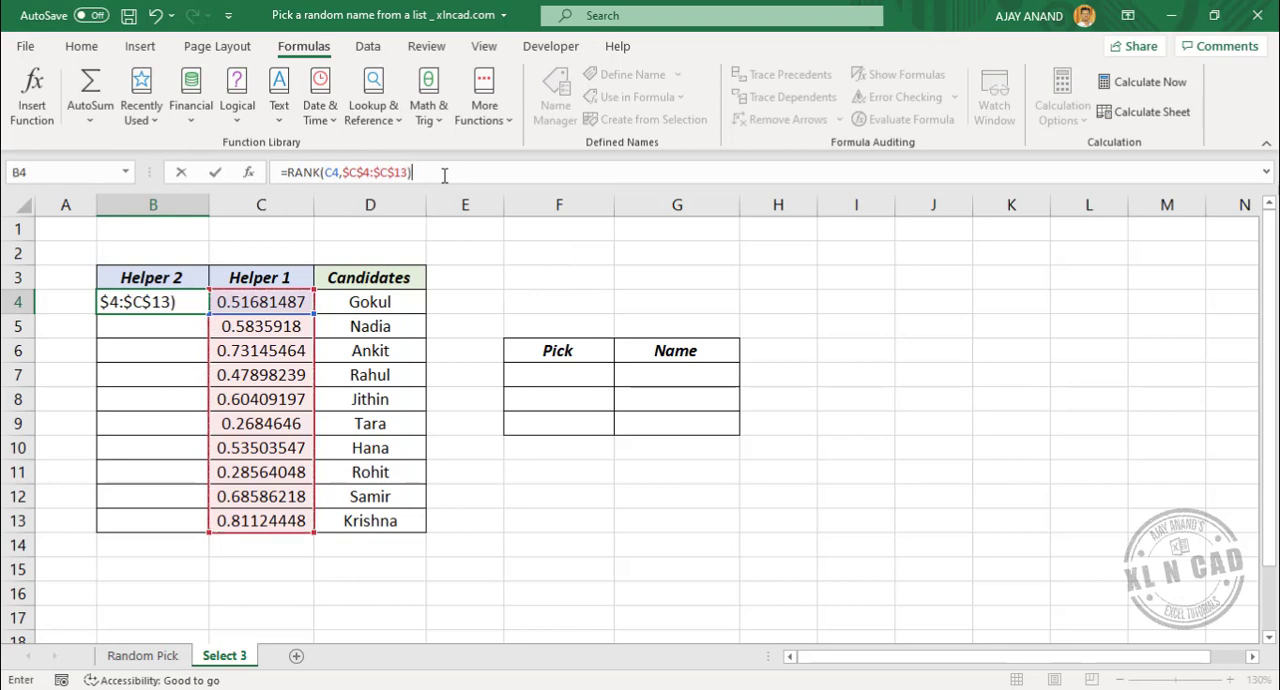
{"action": "key", "text": "Return"}
{"action": "left_click", "coordinate": [178, 300]}
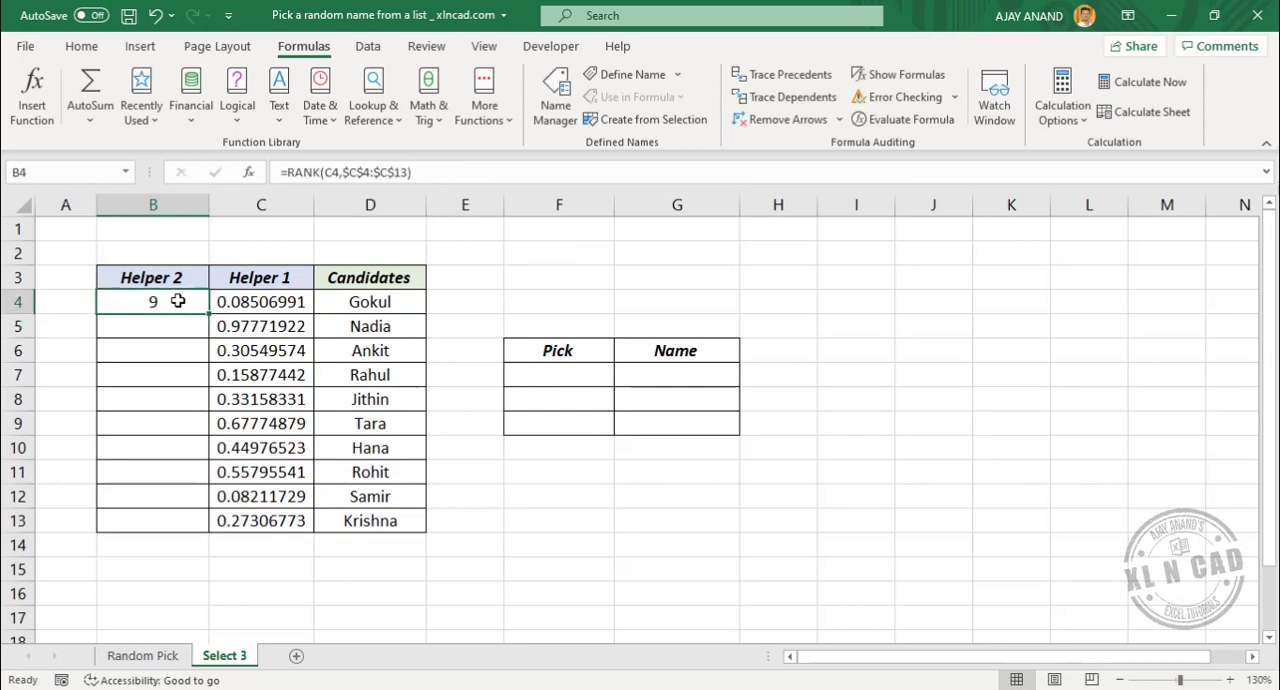
{"action": "left_click_drag", "start_coordinate": [210, 314], "coordinate": [211, 536]}
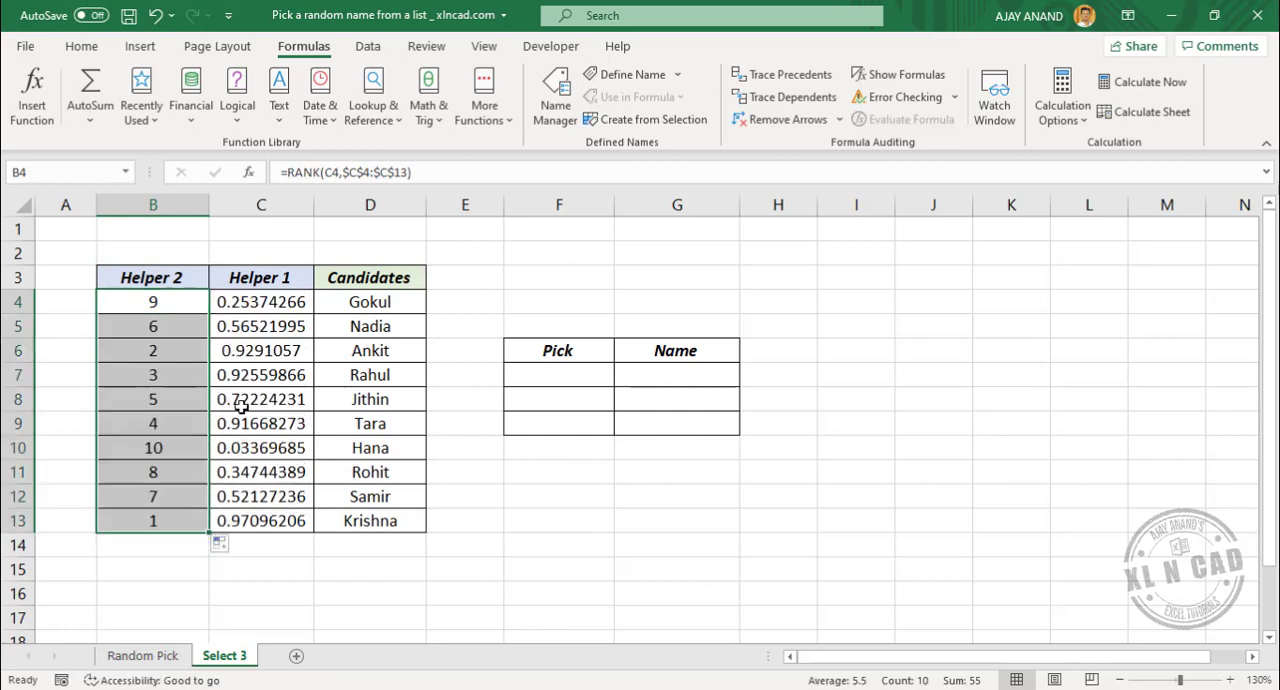
Examine the candidate names and the Helper 2 ranks calculated for them in column B
{"action": "left_click", "coordinate": [370, 328]}
{"action": "left_click", "coordinate": [372, 397]}
{"action": "left_click", "coordinate": [368, 447]}
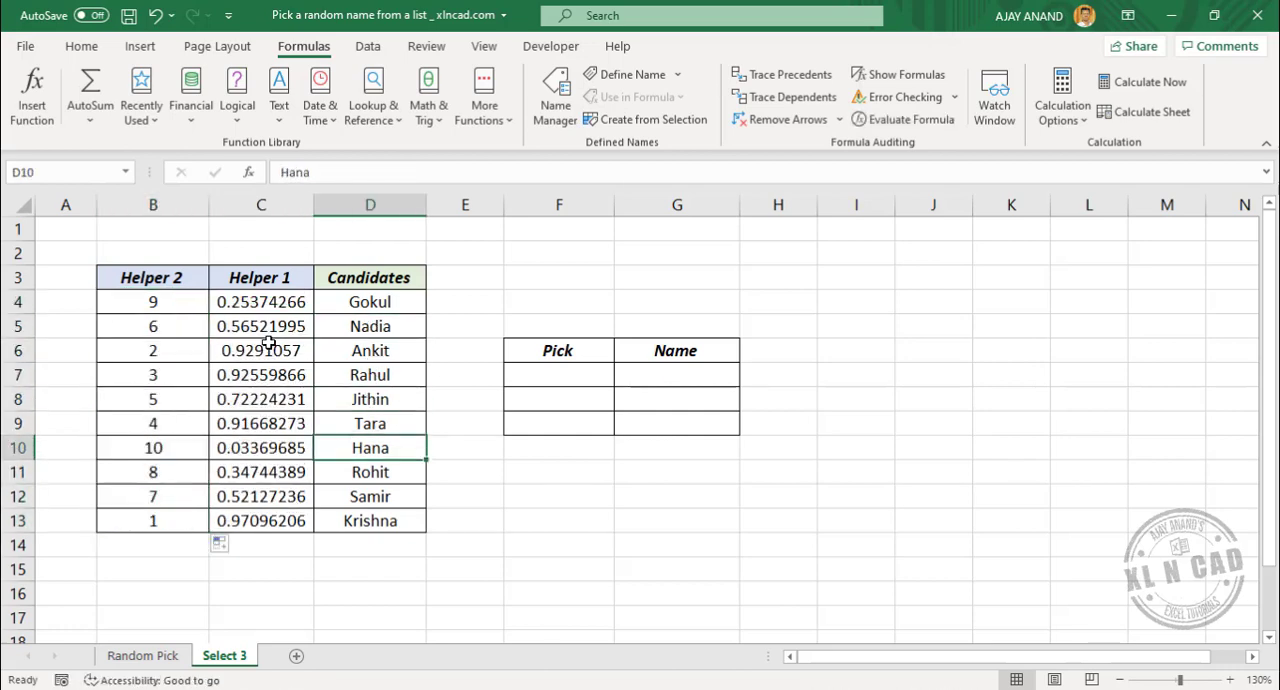
{"action": "left_click", "coordinate": [158, 304]}
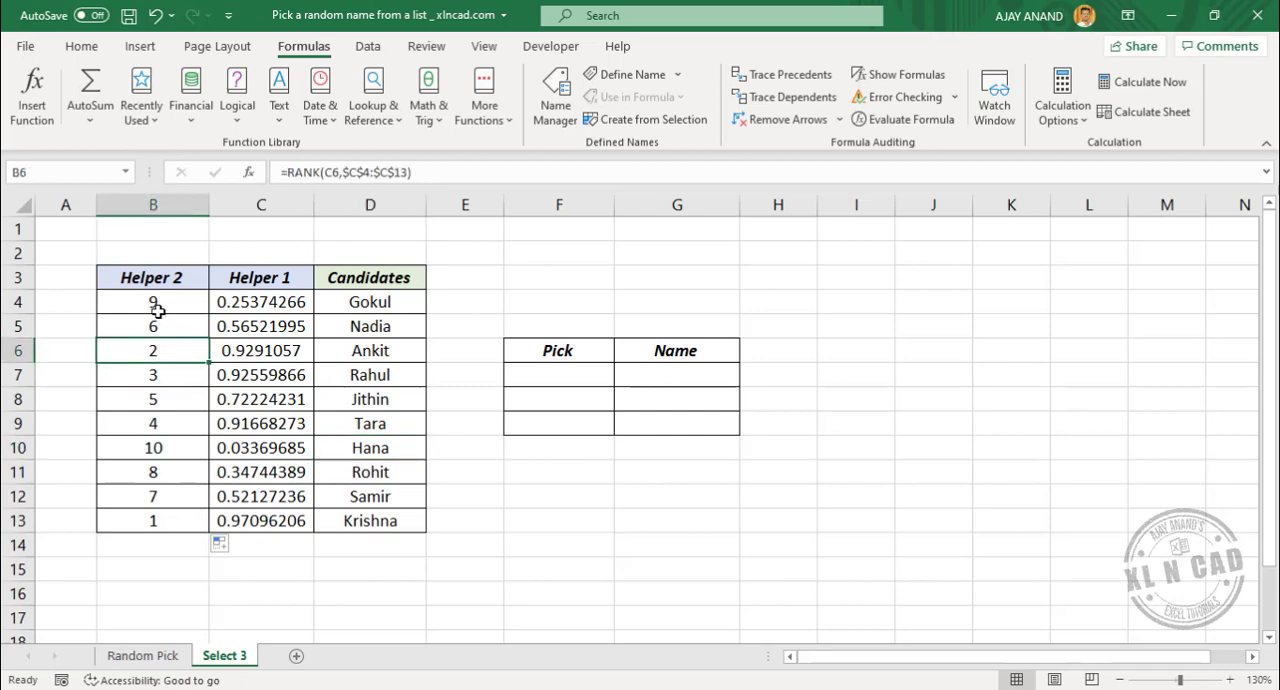
{"action": "left_click", "coordinate": [160, 399]}
{"action": "left_click", "coordinate": [163, 423]}
{"action": "left_click", "coordinate": [170, 472]}
{"action": "left_click", "coordinate": [175, 511]}
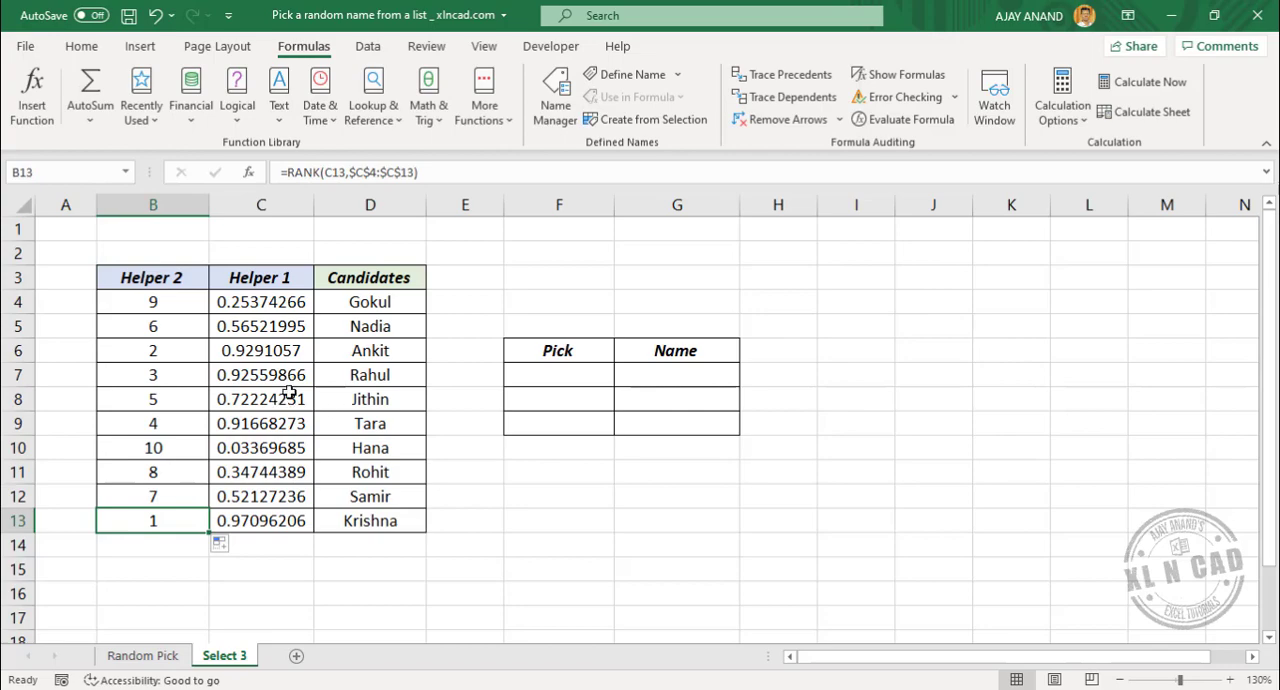
Enter the pick numbers 1, 2 and 3 in F7:F9 under Pick
{"action": "left_click", "coordinate": [541, 376]}
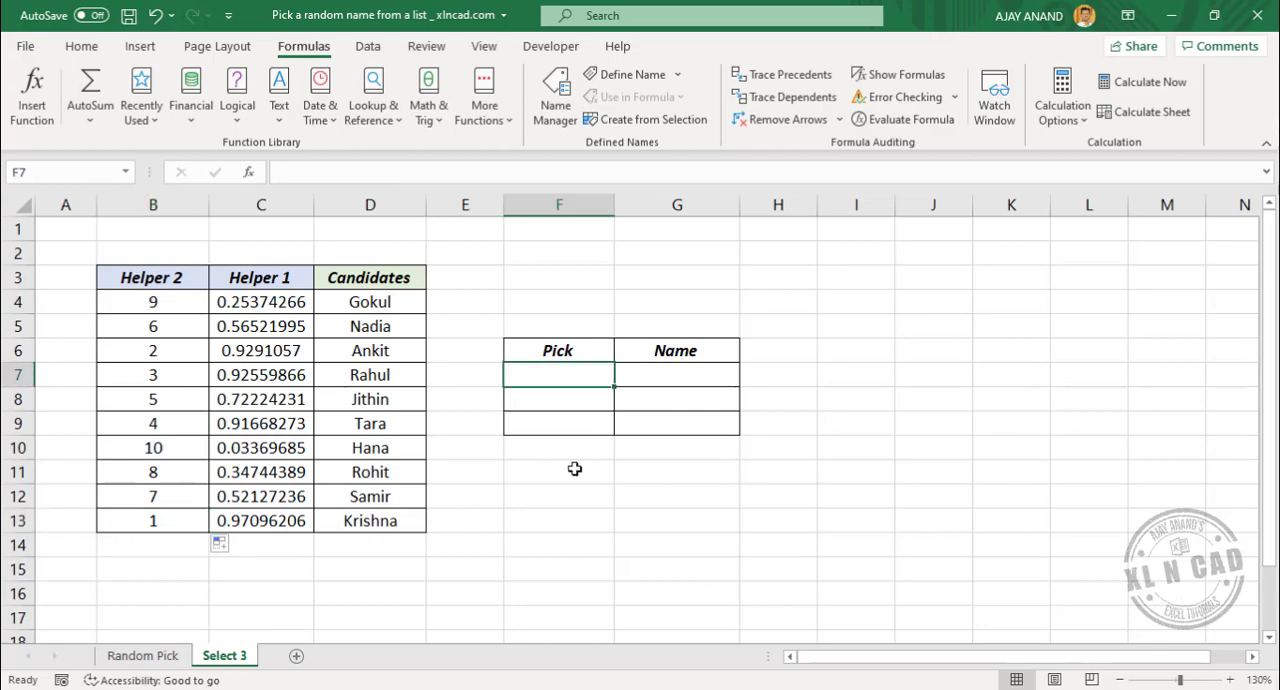
{"action": "type", "text": "1"}
{"action": "key", "text": "Return"}
{"action": "type", "text": "2"}
{"action": "key", "text": "Return"}
{"action": "type", "text": "3"}
{"action": "key", "text": "Return"}
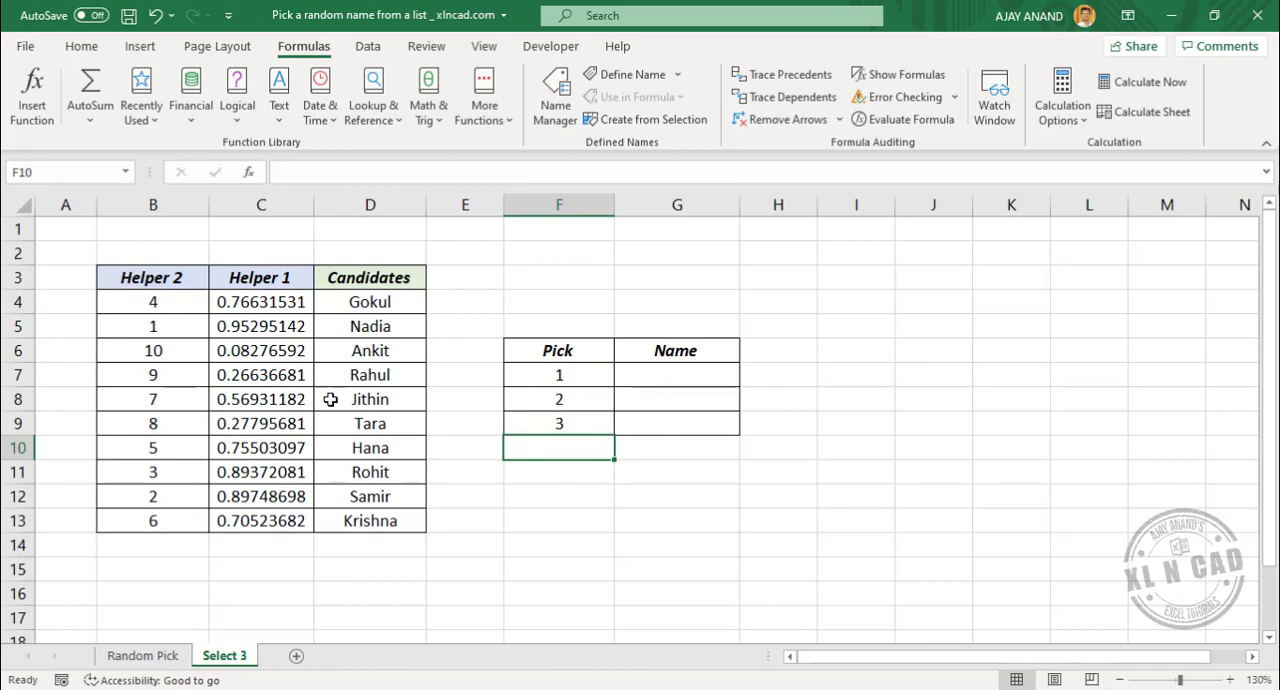
Enter =VLOOKUP(F7,$B$4:$D$13,3,FALSE) in G7 under Name
{"action": "left_click", "coordinate": [664, 377]}
{"action": "type", "text": "="}
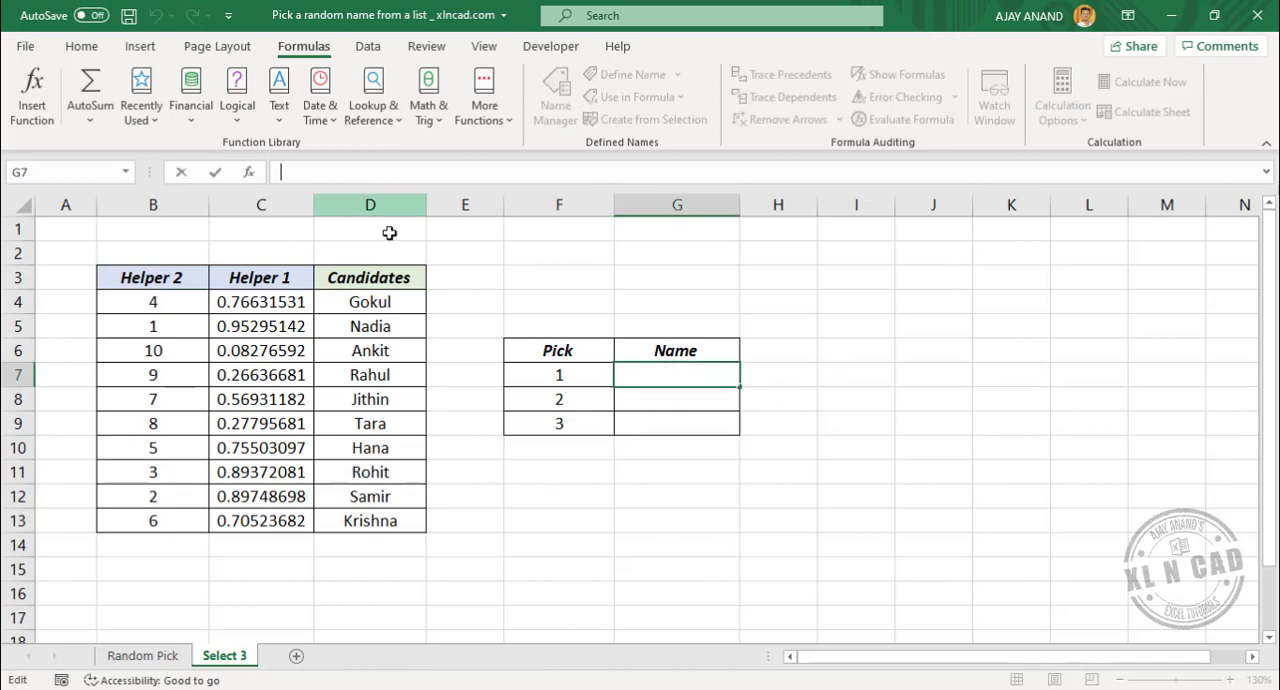
{"action": "type", "text": "VLOOKUP"}
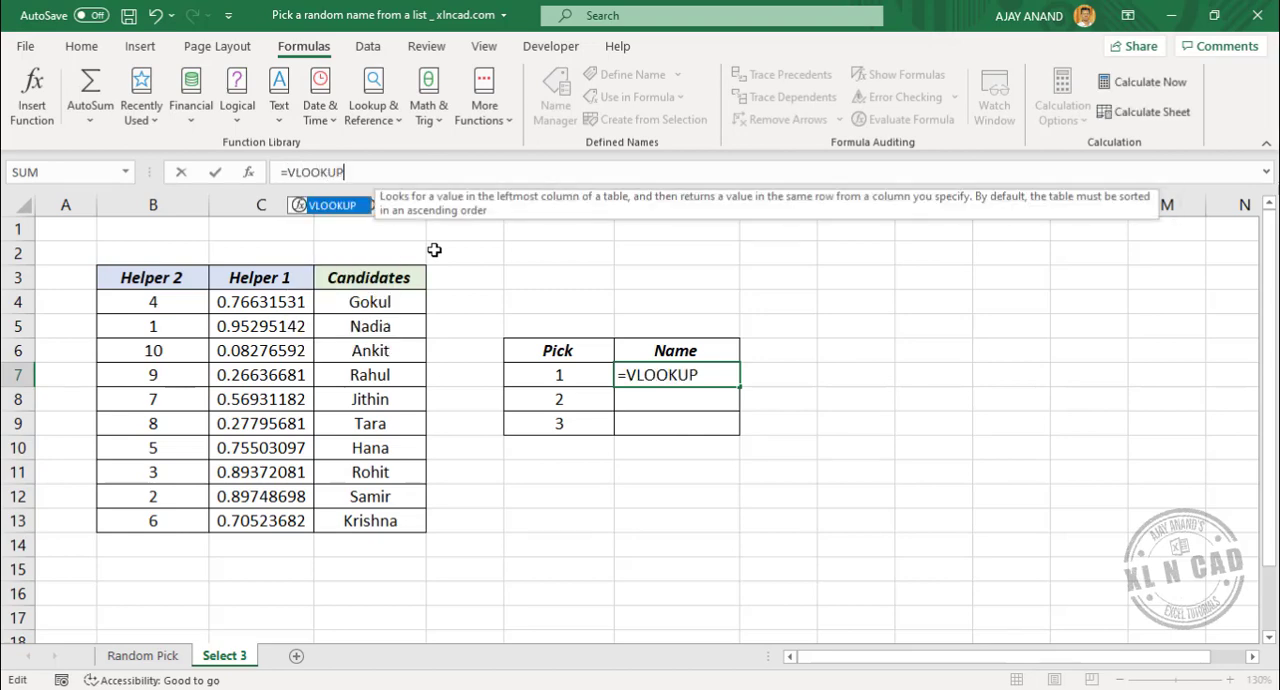
{"action": "type", "text": "("}
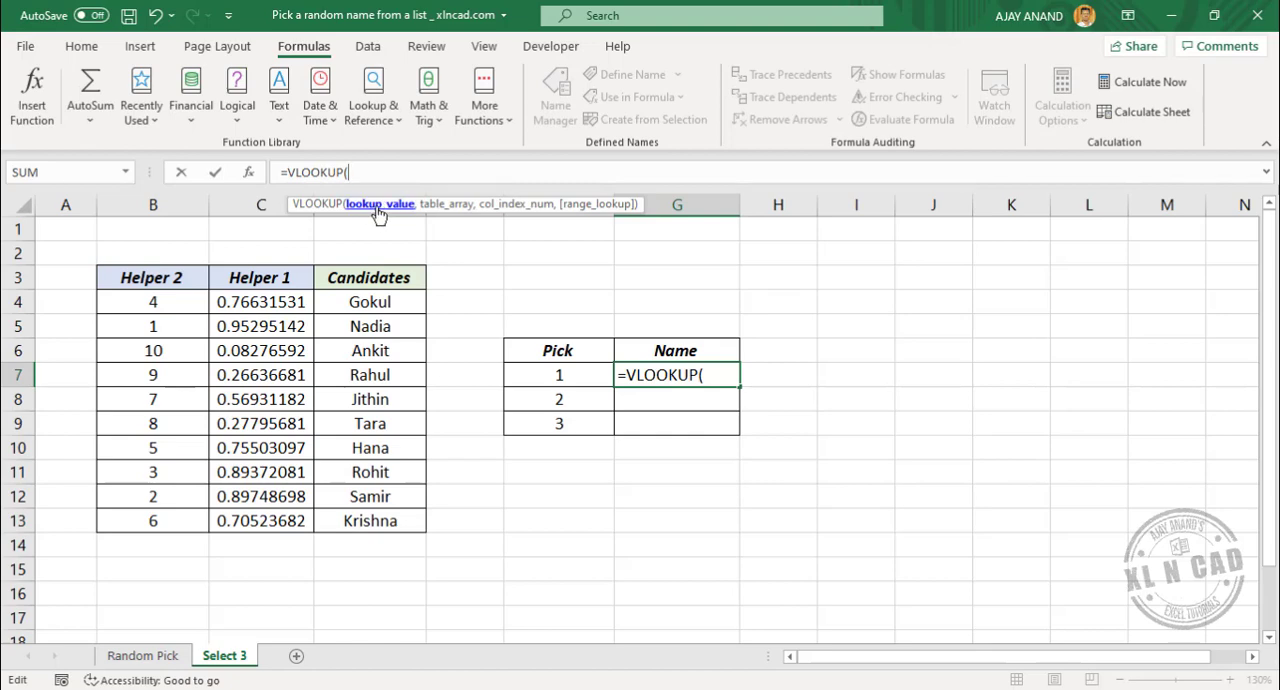
{"action": "left_click", "coordinate": [588, 375]}
{"action": "type", "text": ","}
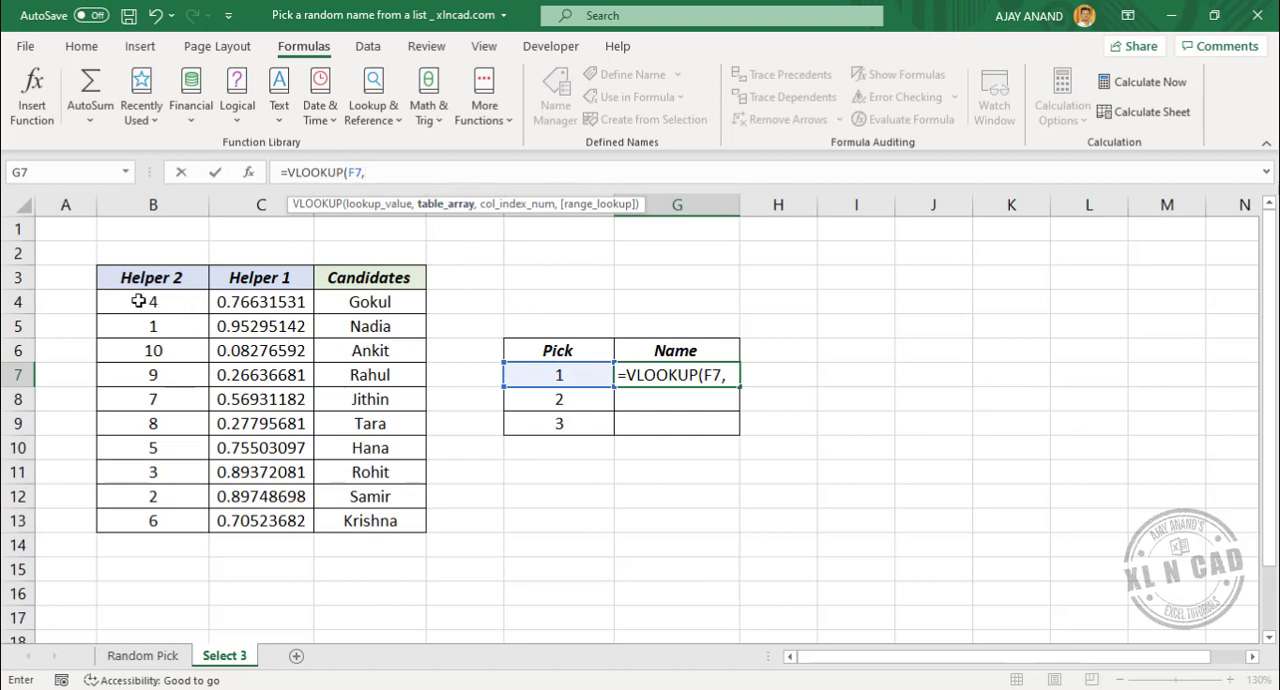
{"action": "left_click_drag", "start_coordinate": [133, 301], "coordinate": [420, 522]}
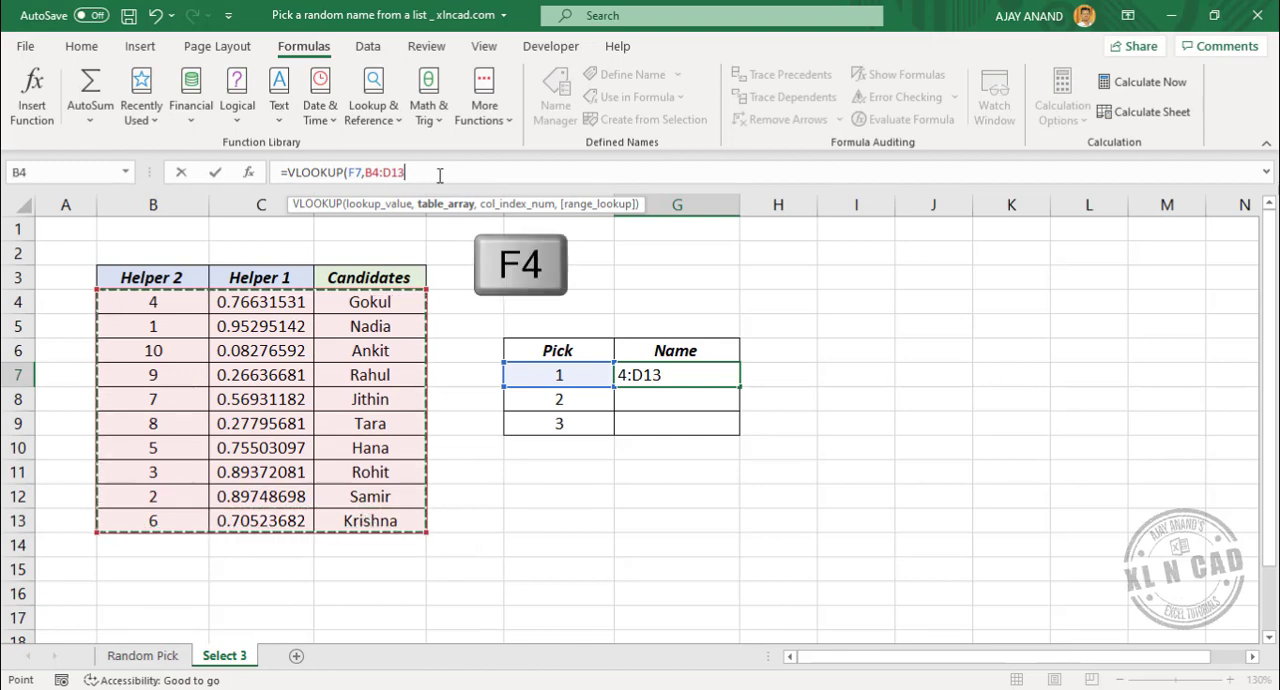
{"action": "key", "text": "F4"}
{"action": "type", "text": ",3"}
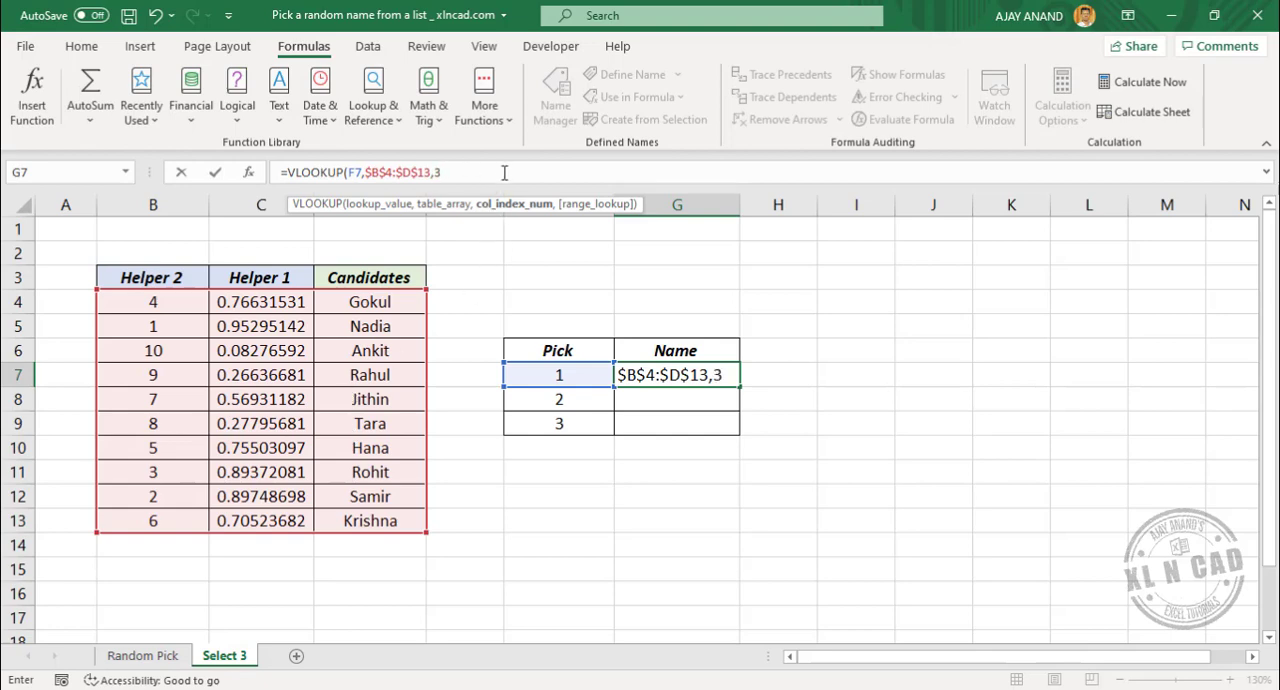
{"action": "type", "text": ","}
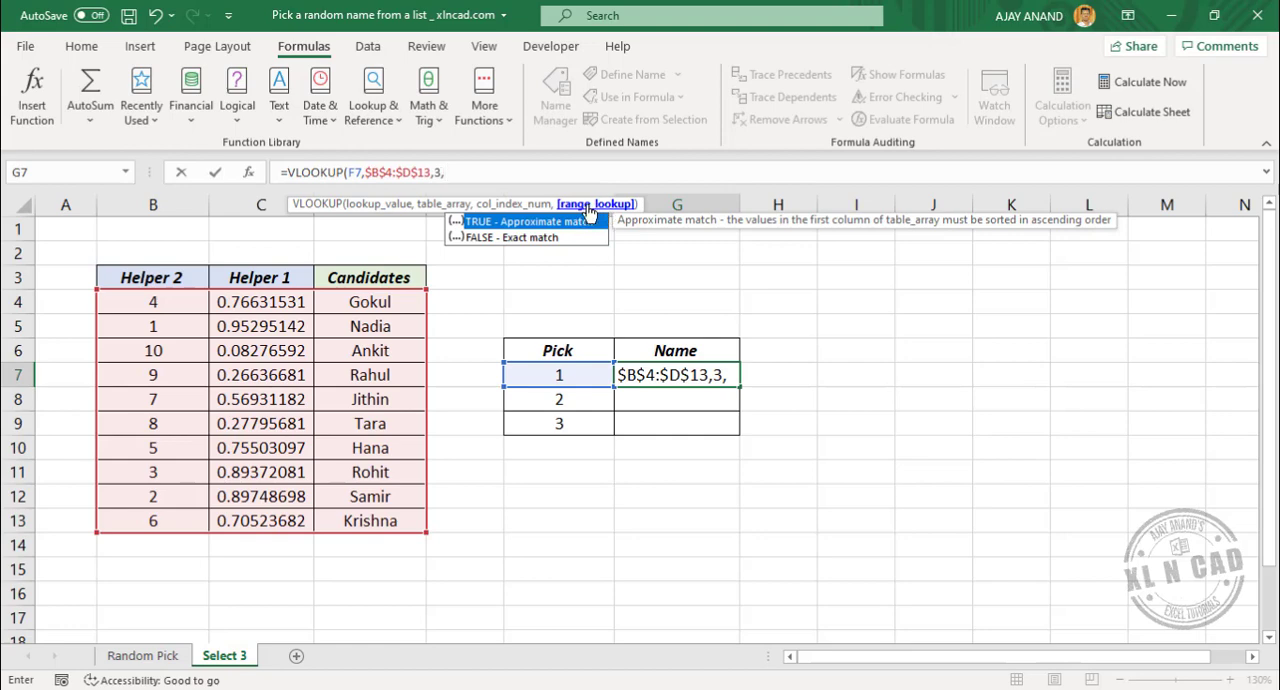
{"action": "double_click", "coordinate": [530, 238]}
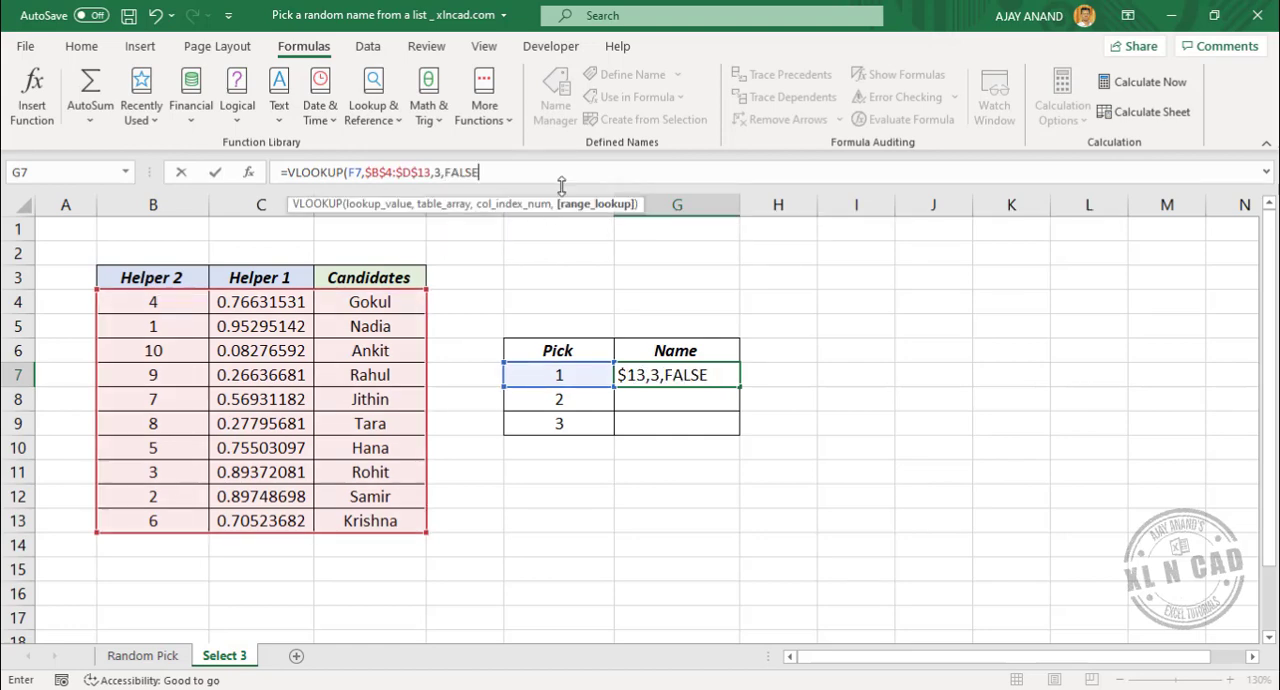
{"action": "type", "text": ")"}
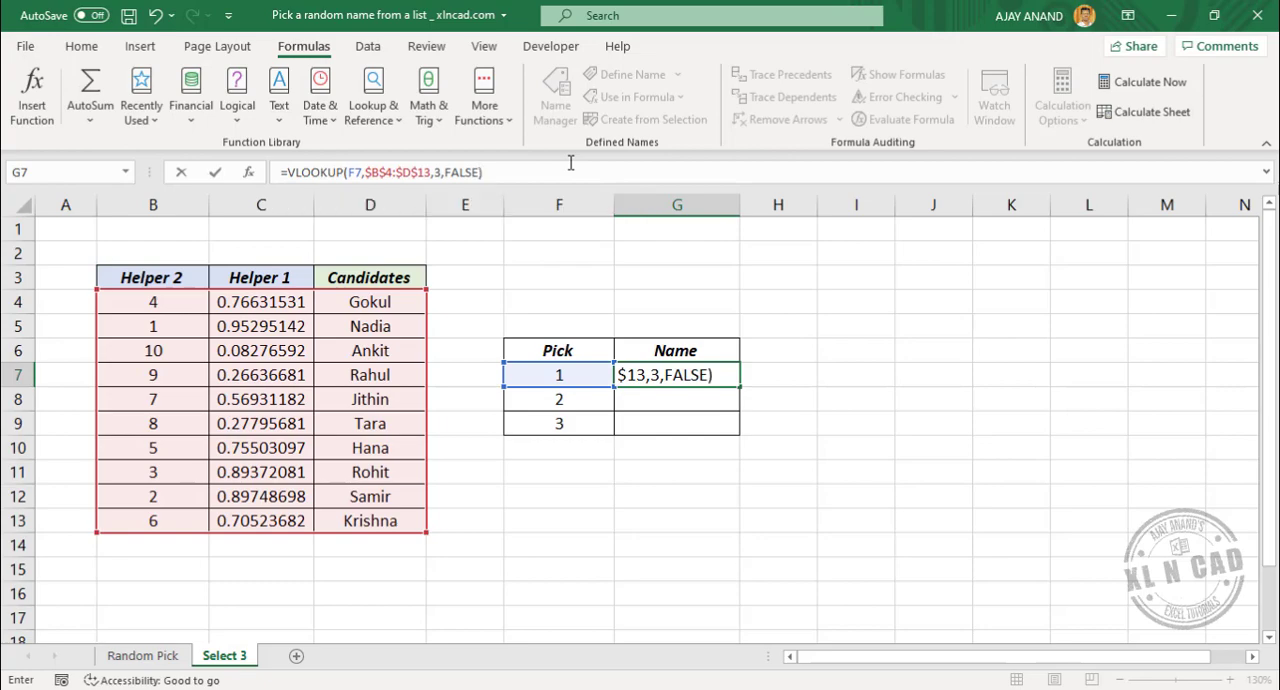
{"action": "key", "text": "Return"}
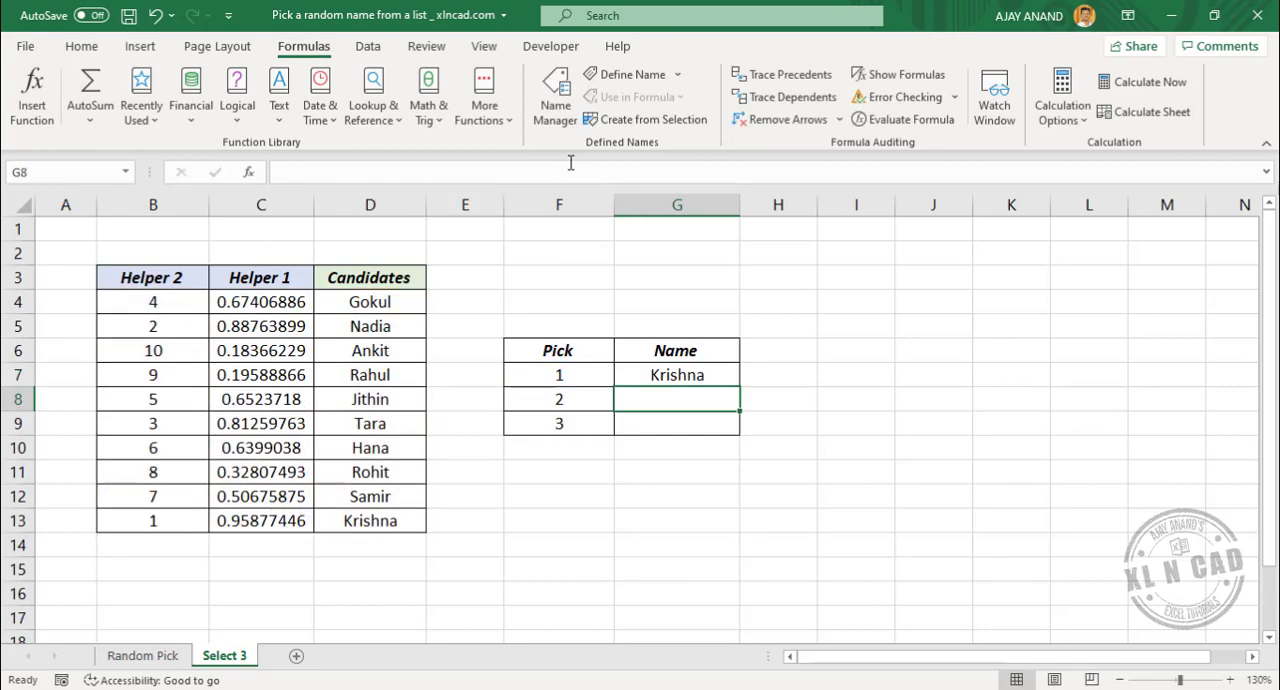
Fill the VLOOKUP formula from G7 down to G9 and deselect the range
{"action": "left_click", "coordinate": [710, 373]}
{"action": "left_click_drag", "start_coordinate": [742, 387], "coordinate": [738, 430]}
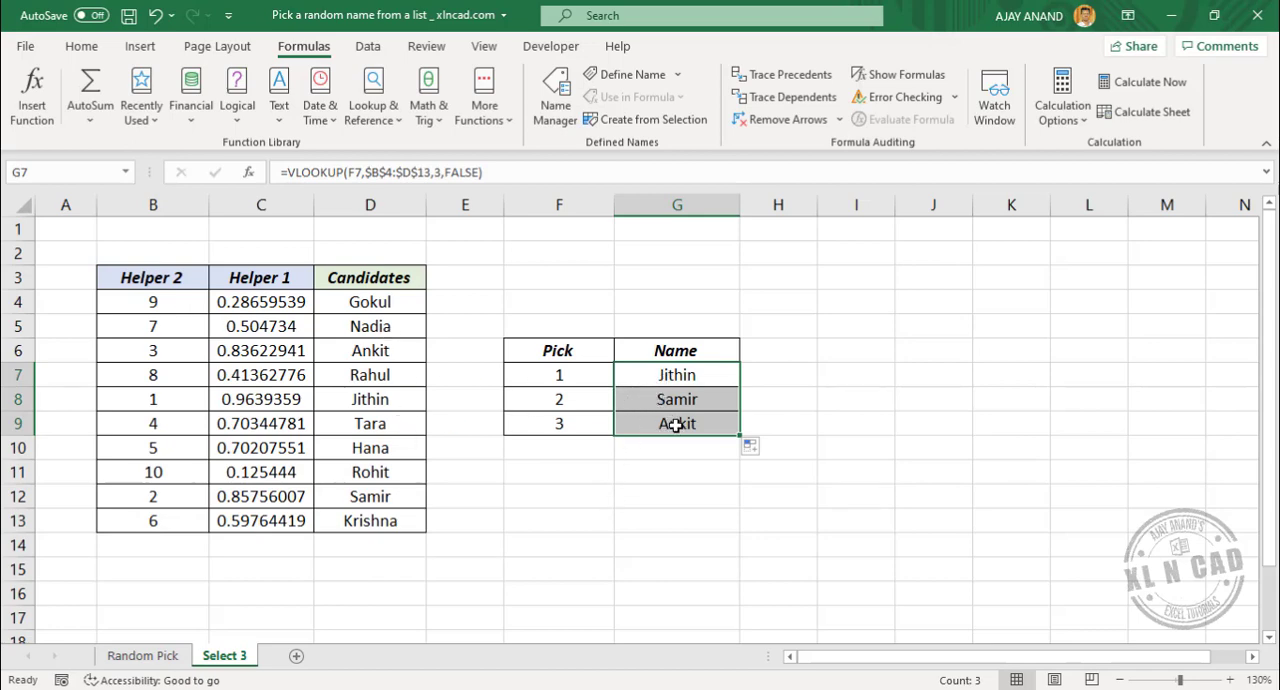
{"action": "left_click", "coordinate": [660, 495]}
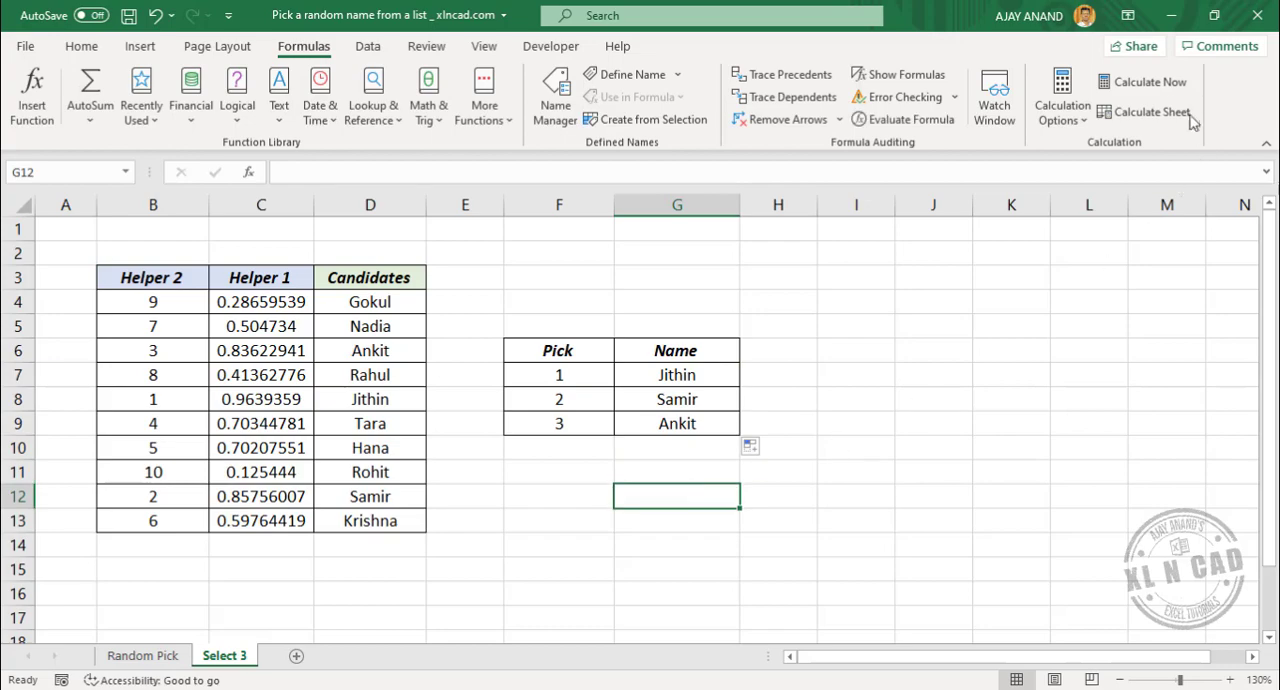
Recalculate the Select 3 sheet several times to redraw the three random names in G7:G9
{"action": "left_click", "coordinate": [1145, 114]}
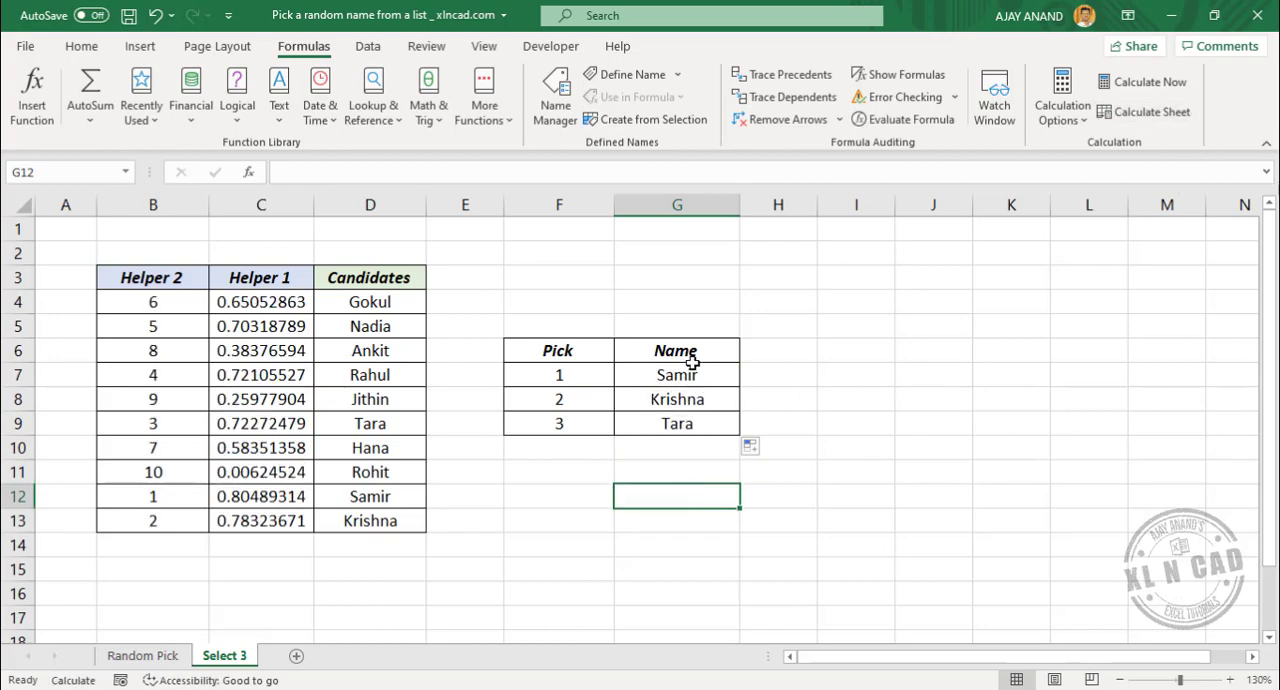
{"action": "left_click", "coordinate": [1158, 118]}
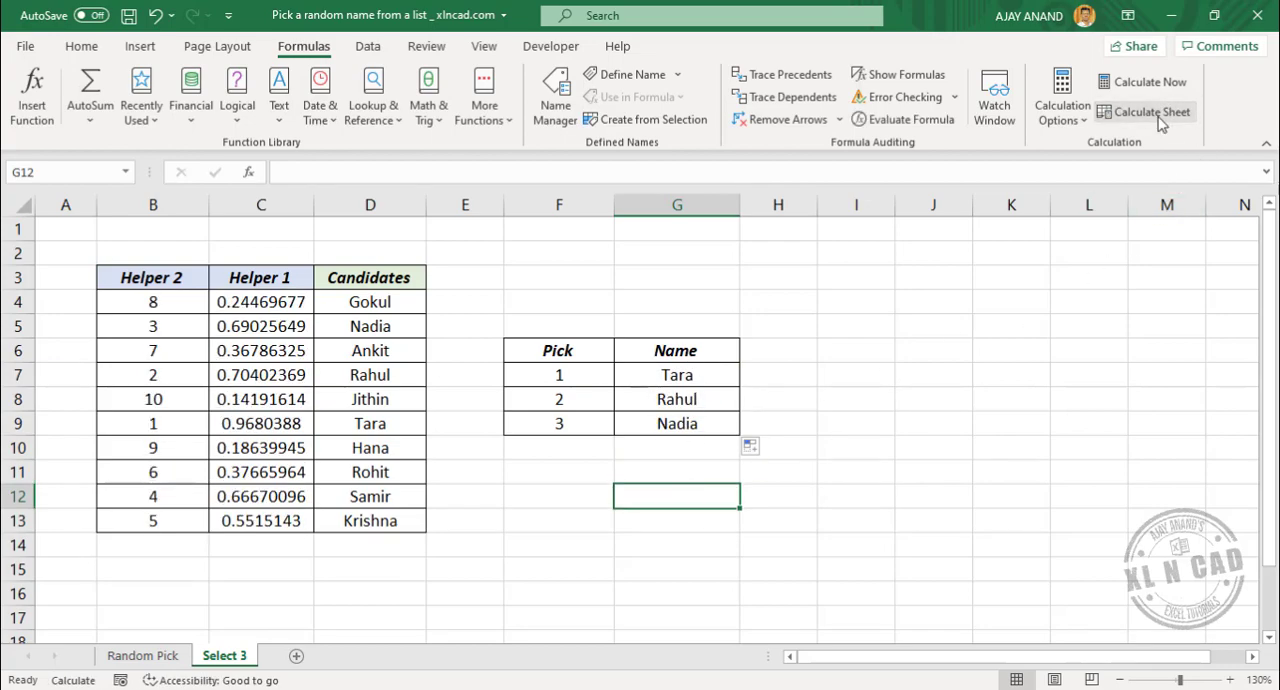
{"action": "left_click", "coordinate": [1158, 116]}
{"action": "left_click", "coordinate": [1158, 116]}
{"action": "left_click", "coordinate": [1158, 116]}
{"action": "left_click", "coordinate": [1158, 116]}
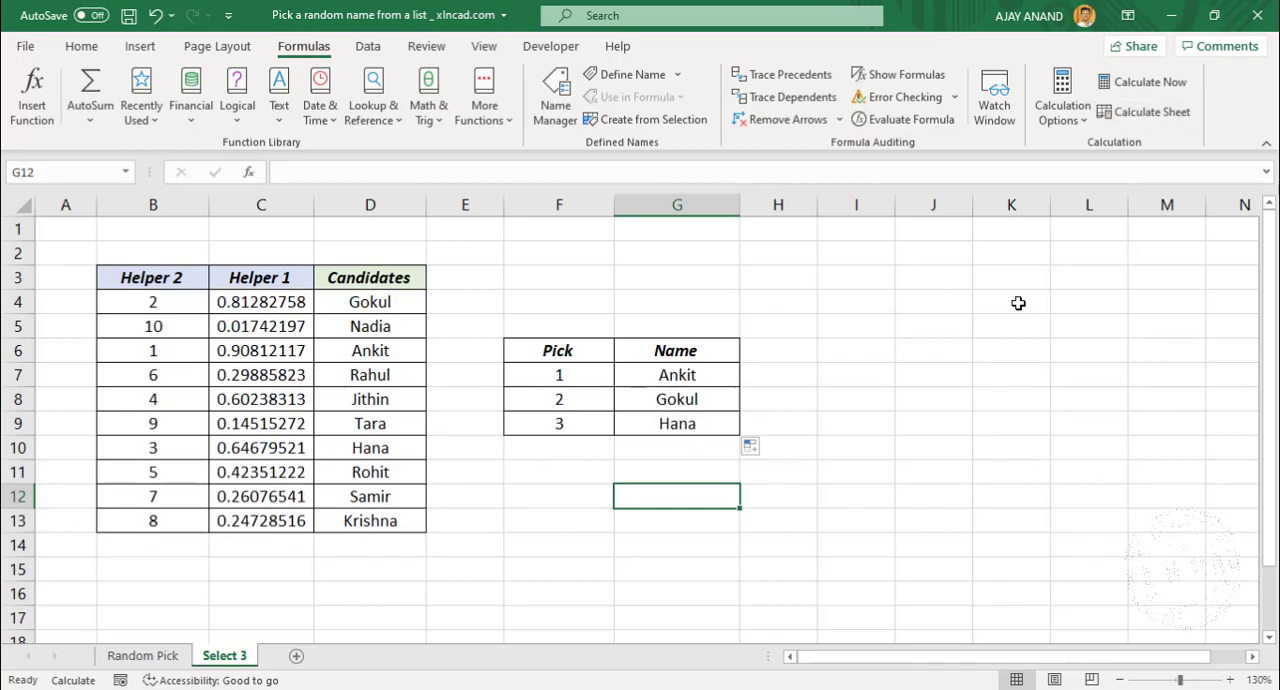